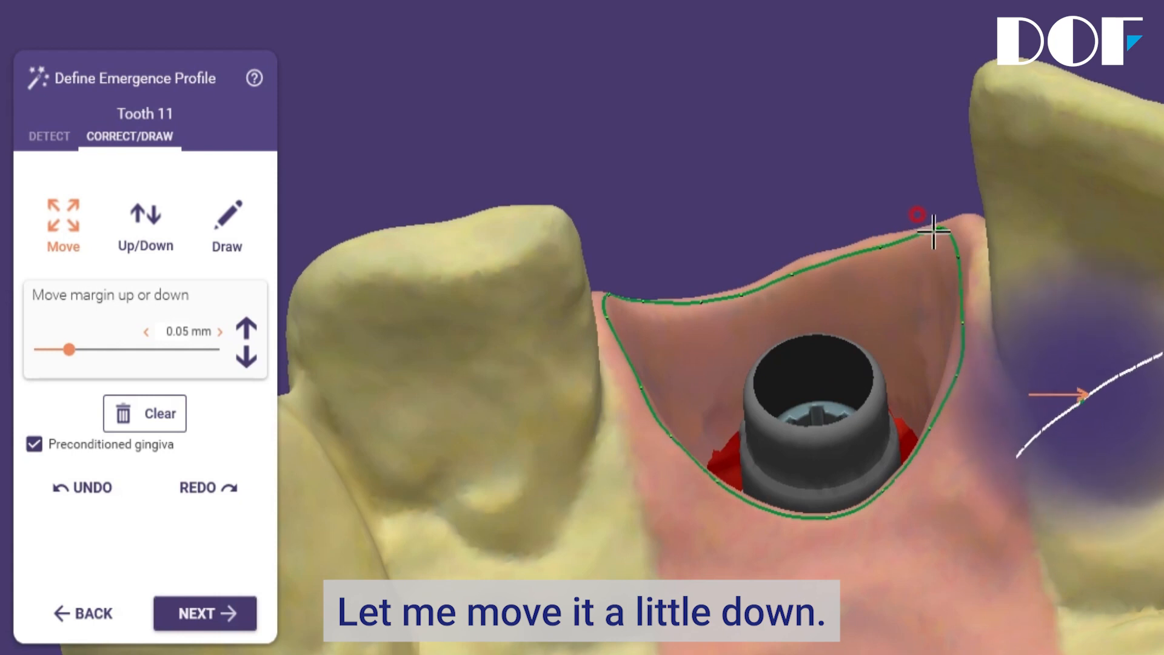
Move the emergence profile margin of tooth 11 slightly down inside the gingiva and accept the profile
{"action": "left_click_drag", "start_coordinate": [937, 226], "coordinate": [699, 300]}
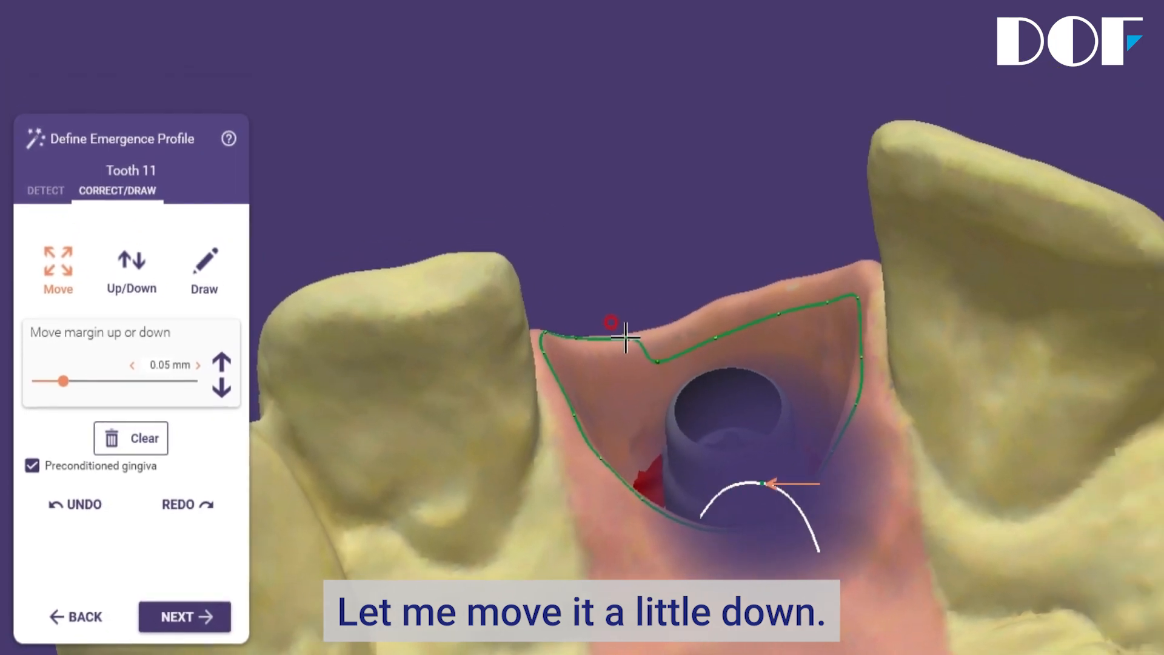
{"action": "left_click_drag", "start_coordinate": [625, 337], "coordinate": [562, 354]}
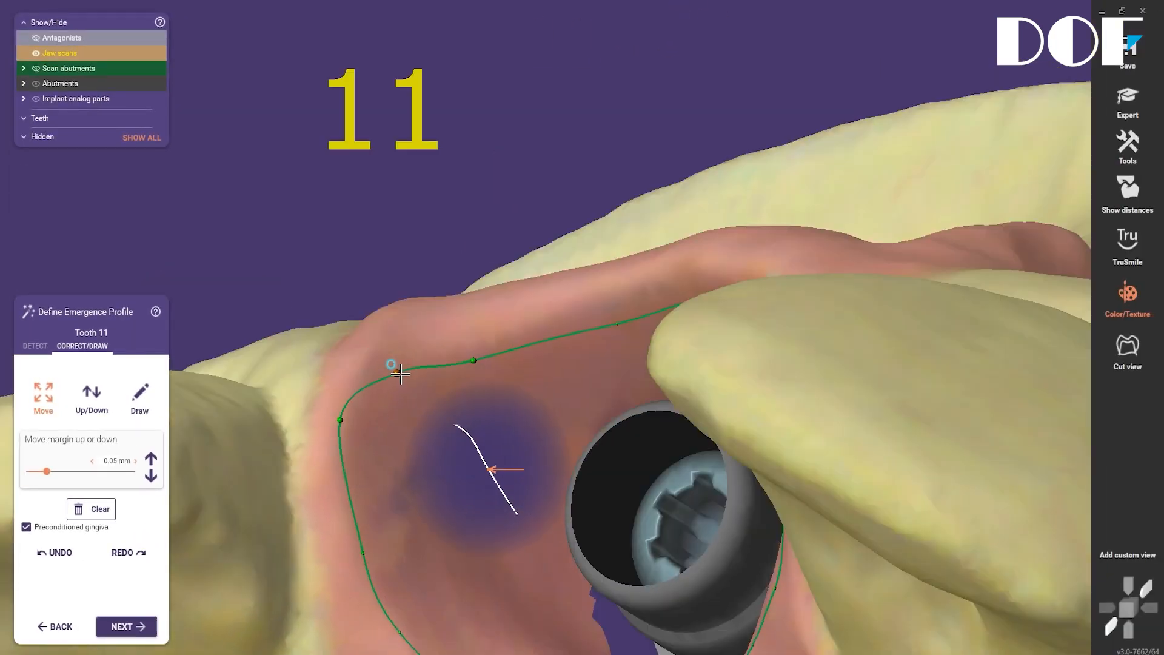
{"action": "left_click_drag", "start_coordinate": [582, 218], "coordinate": [525, 352]}
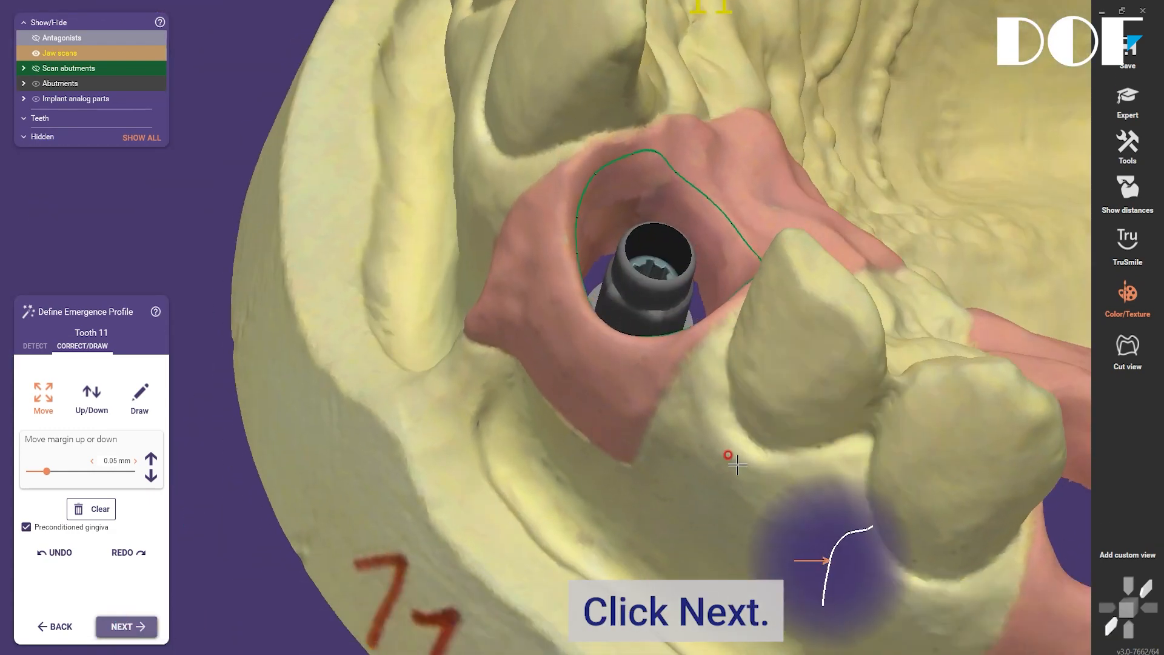
{"action": "left_click", "coordinate": [115, 627]}
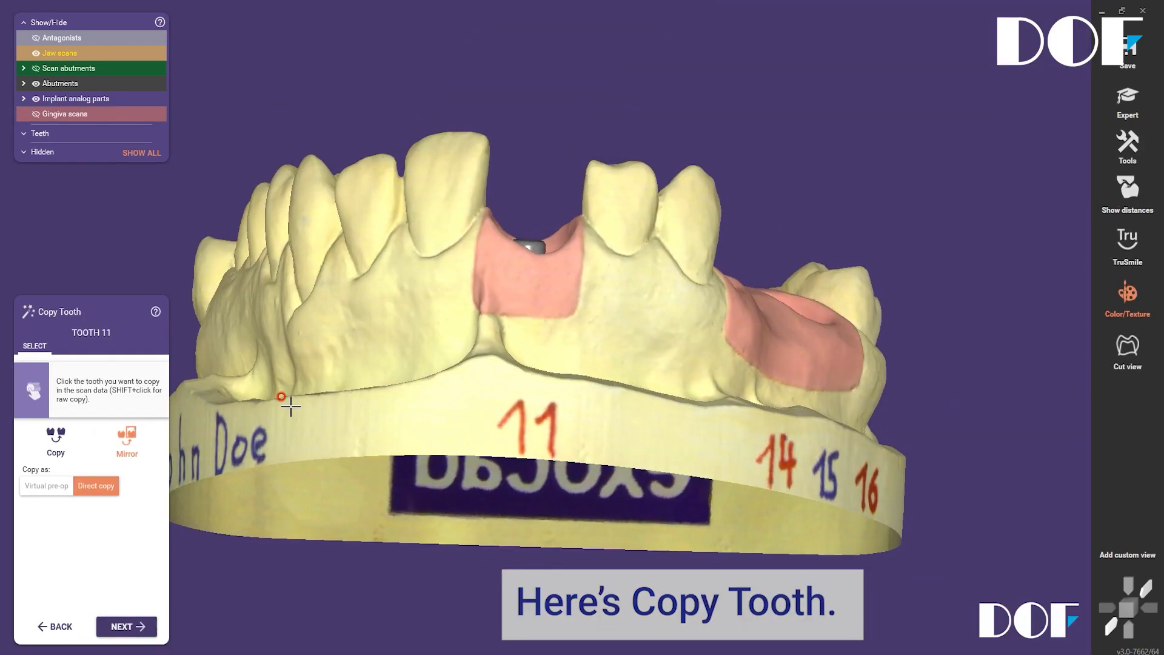
Mirror the adjacent central incisor as a direct copy for tooth 11, position it over the implant site and accept the placement
{"action": "left_click", "coordinate": [442, 183]}
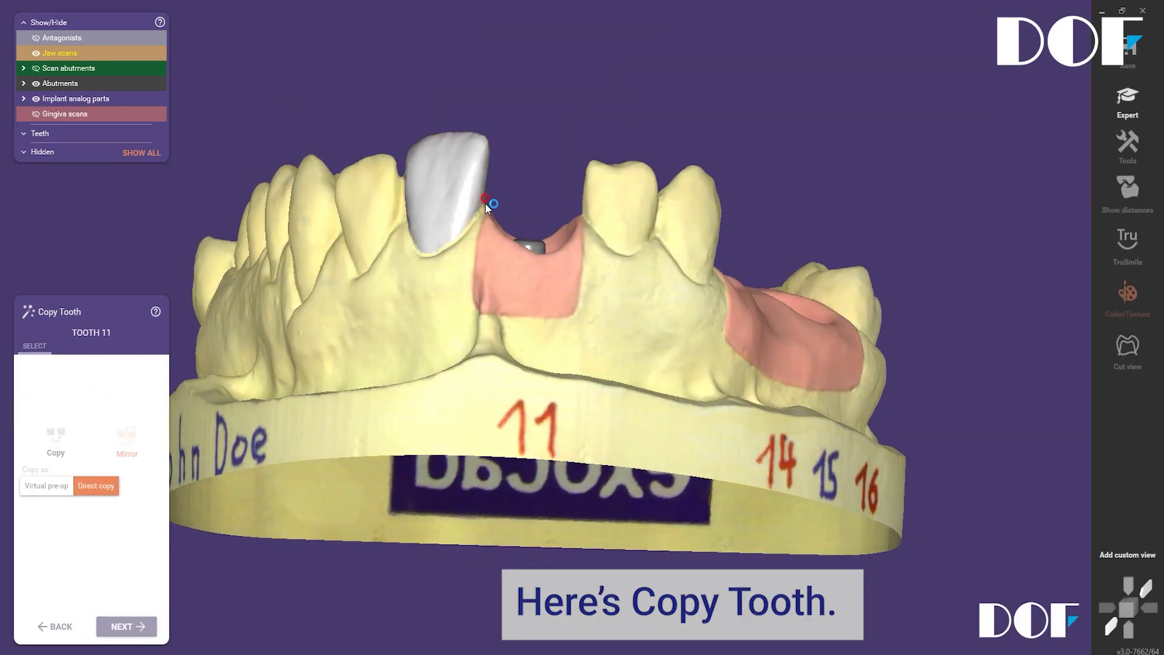
{"action": "left_click", "coordinate": [486, 206]}
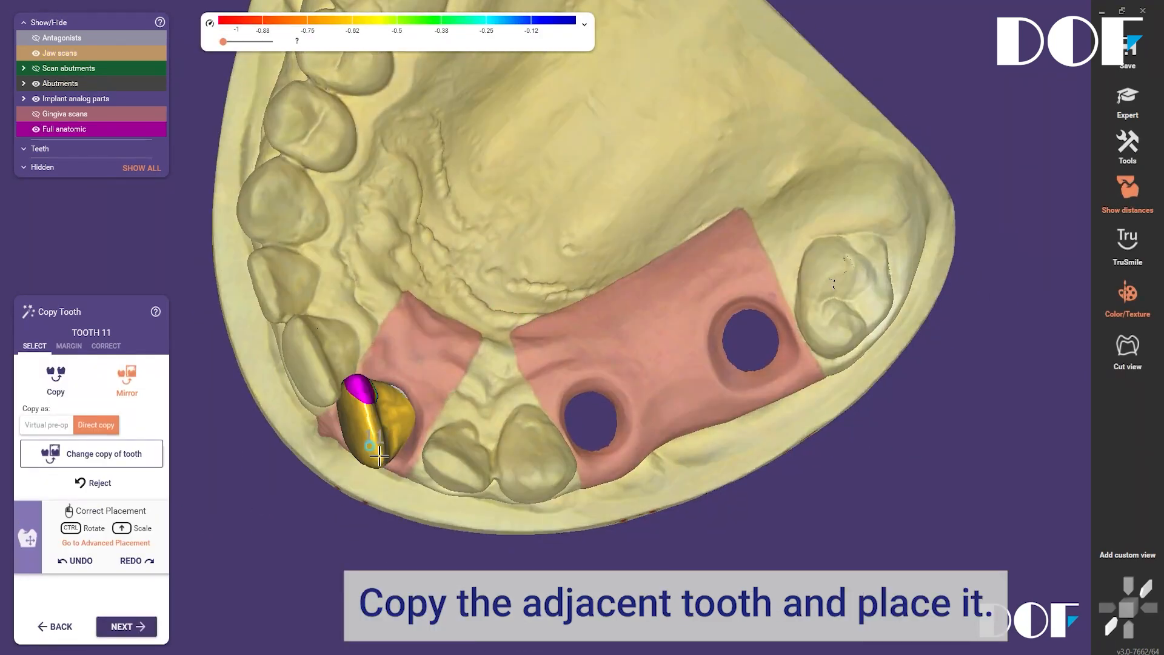
{"action": "left_click_drag", "start_coordinate": [371, 417], "coordinate": [394, 407]}
{"action": "right_click_drag", "start_coordinate": [434, 444], "coordinate": [544, 381]}
{"action": "left_click_drag", "start_coordinate": [544, 381], "coordinate": [549, 378]}
{"action": "right_click_drag", "start_coordinate": [601, 394], "coordinate": [533, 416]}
{"action": "left_click_drag", "start_coordinate": [458, 198], "coordinate": [463, 204]}
{"action": "right_click_drag", "start_coordinate": [487, 242], "coordinate": [468, 312]}
{"action": "left_click", "coordinate": [126, 626]}
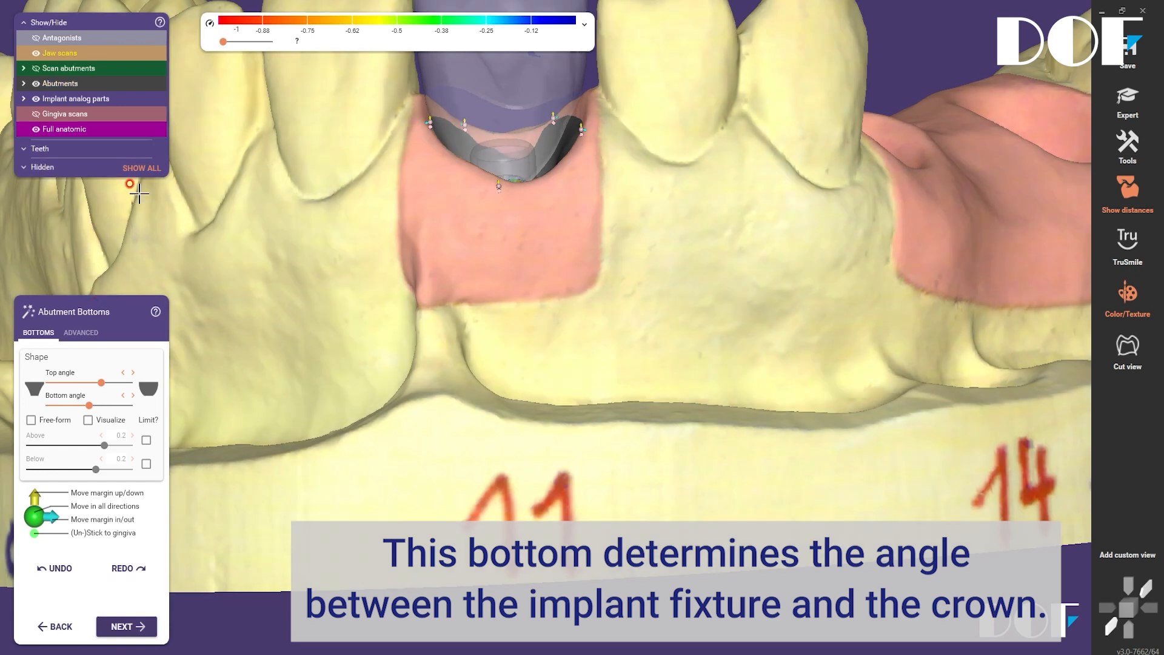
Hide the jaw scans and examine the abutment bottom between the implant and the crown
{"action": "left_click", "coordinate": [33, 61]}
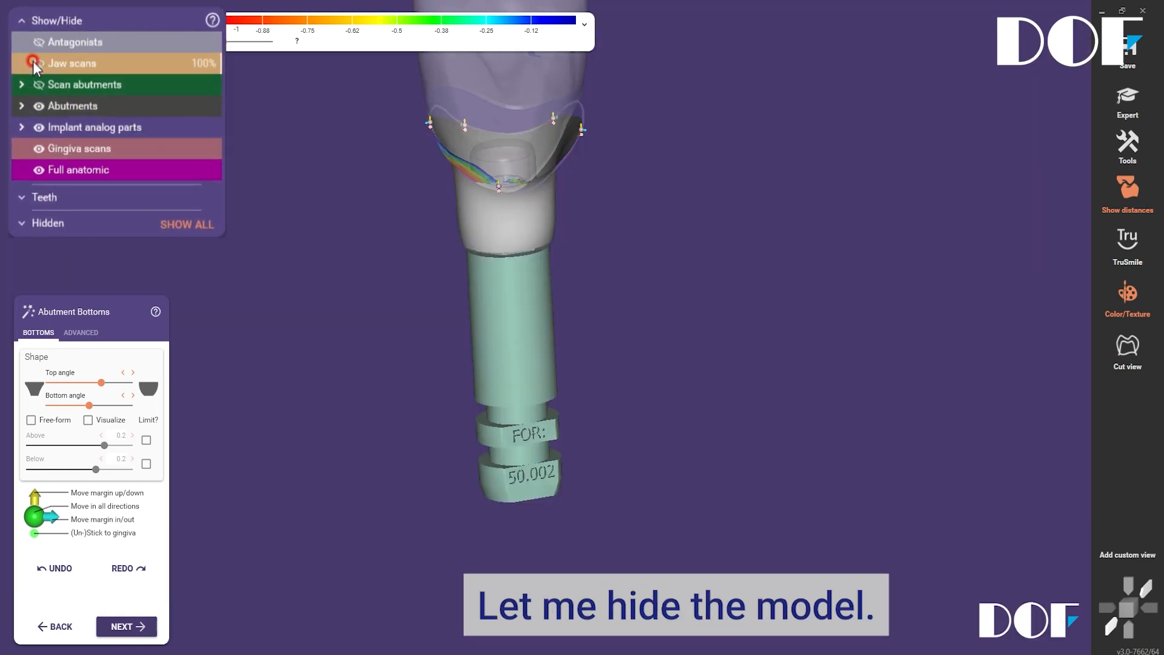
{"action": "left_click", "coordinate": [517, 256]}
{"action": "right_click_drag", "start_coordinate": [517, 256], "coordinate": [514, 441]}
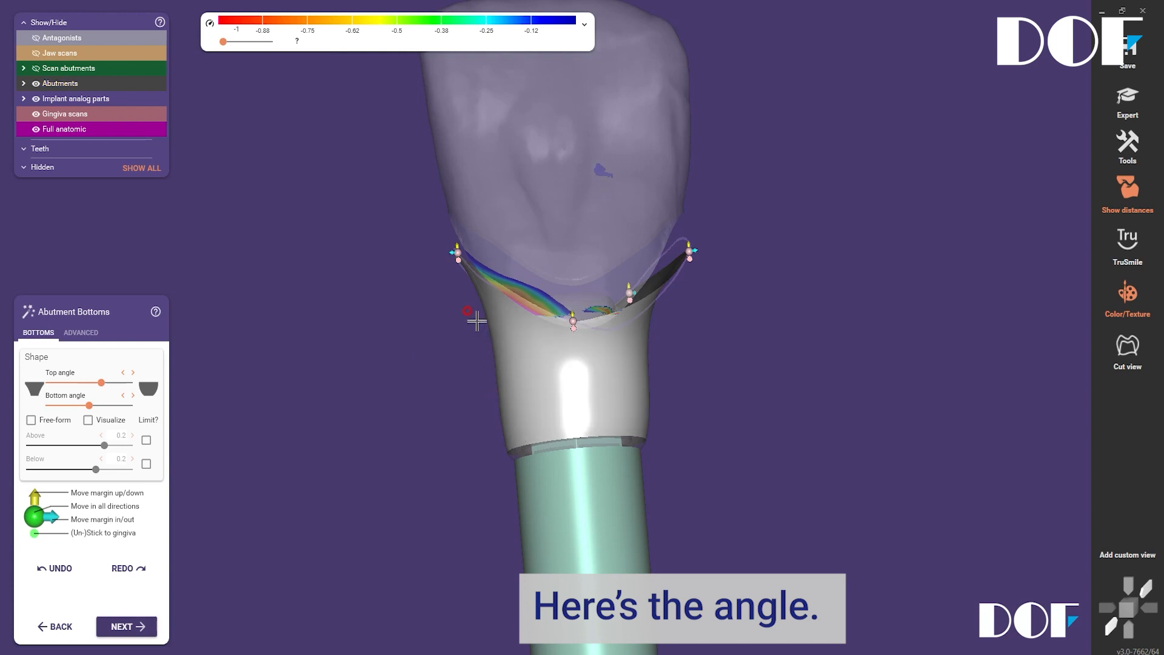
Try different top and bottom angles to compare convex and concave shapes of the abutment bottom
{"action": "right_click", "coordinate": [199, 410]}
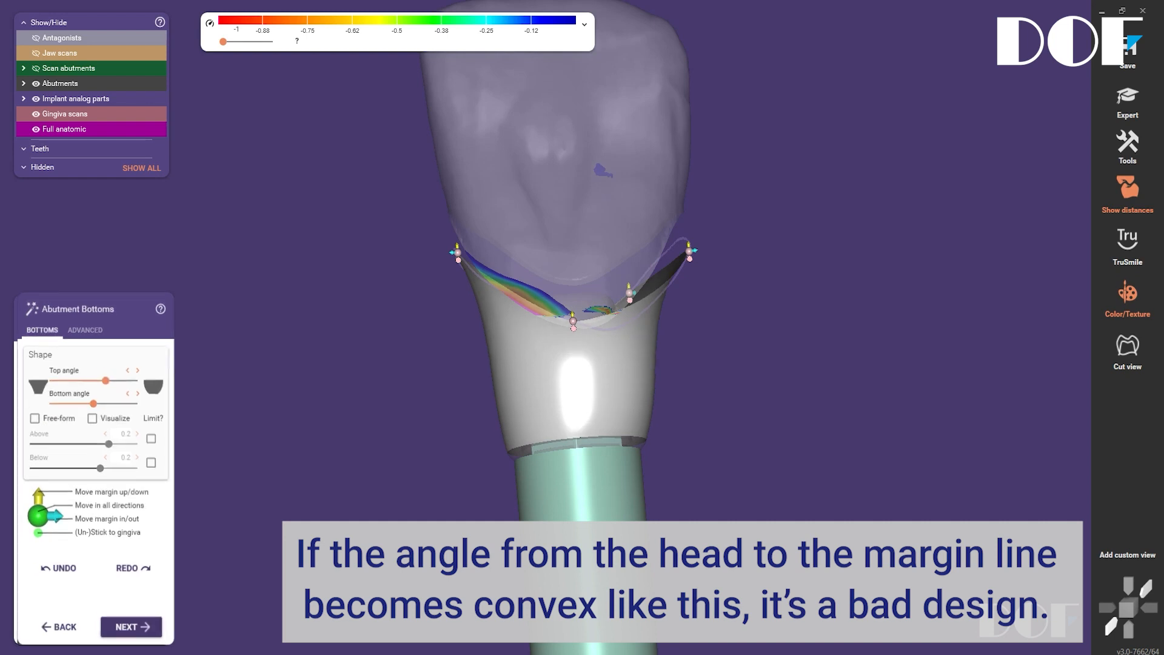
{"action": "left_click_drag", "start_coordinate": [128, 259], "coordinate": [175, 260]}
{"action": "left_click_drag", "start_coordinate": [117, 295], "coordinate": [107, 256]}
{"action": "left_click", "coordinate": [161, 245]}
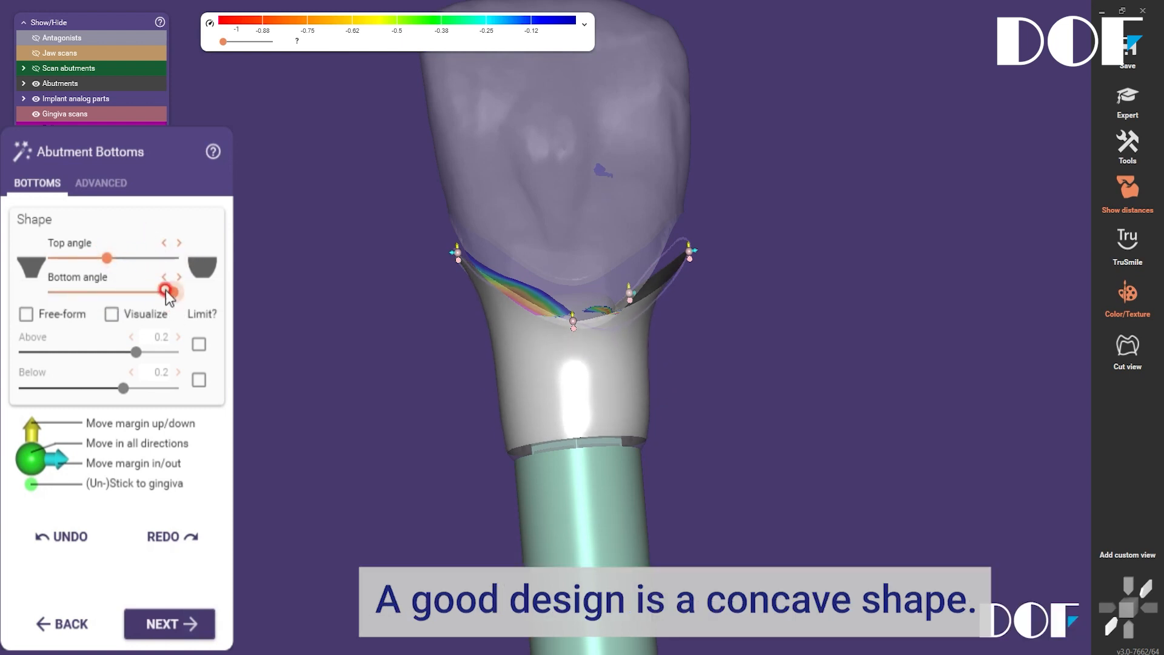
{"action": "left_click_drag", "start_coordinate": [168, 297], "coordinate": [154, 297]}
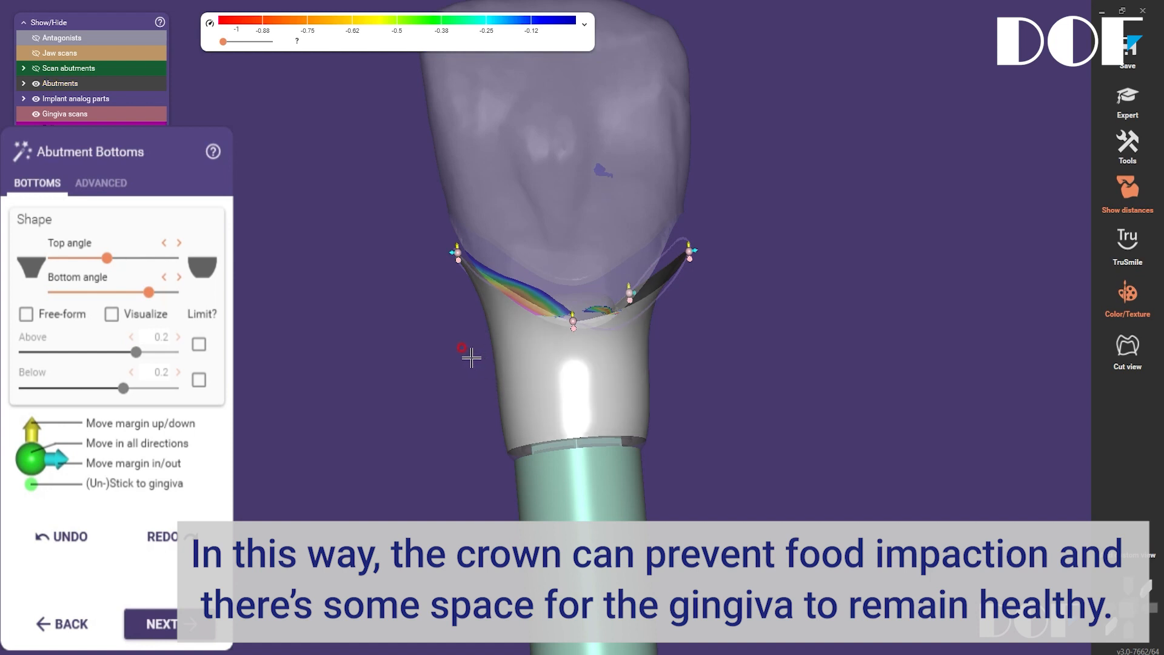
Make the abutment bottom concave with the bottom angle near its minimum and the top angle near its maximum
{"action": "right_click_drag", "start_coordinate": [479, 364], "coordinate": [534, 393]}
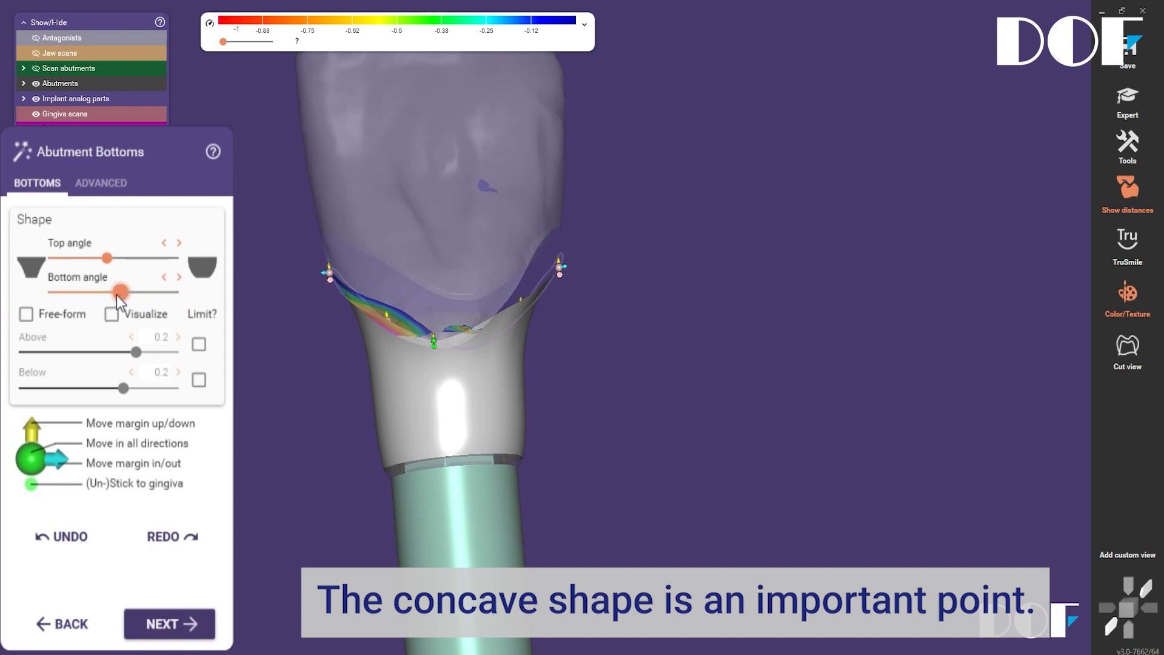
{"action": "left_click_drag", "start_coordinate": [111, 294], "coordinate": [68, 291]}
{"action": "left_click_drag", "start_coordinate": [109, 256], "coordinate": [161, 254]}
Toggle the front margin point of the abutment between sticking to the gingiva and being free
{"action": "scroll", "coordinate": [437, 330], "scroll_direction": "up", "scroll_amount": 5}
{"action": "left_click", "coordinate": [579, 385]}
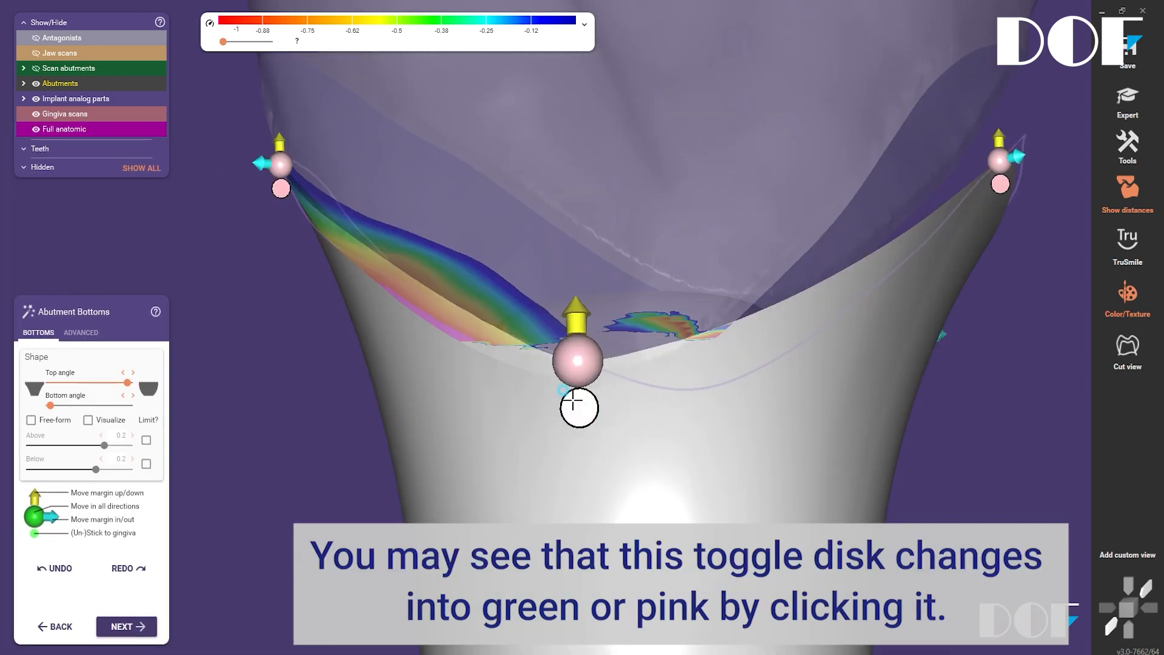
{"action": "left_click", "coordinate": [578, 388]}
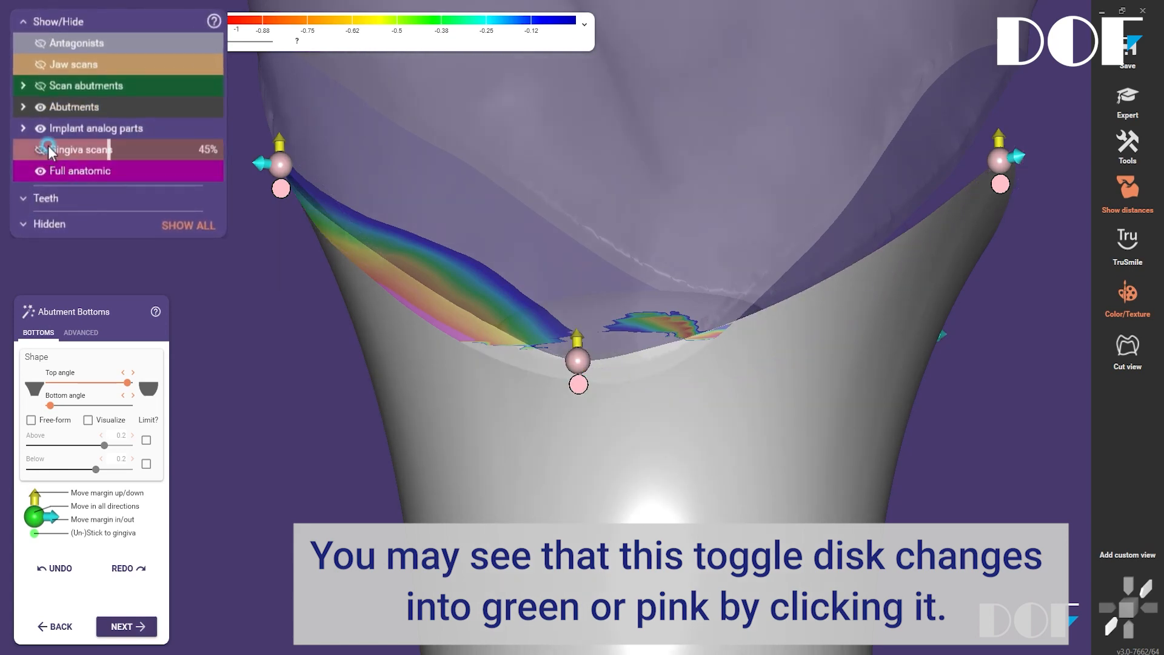
Show the jaw scans and try the labial margin point of the abutment both away from the gingiva and close to it
{"action": "left_click", "coordinate": [39, 63]}
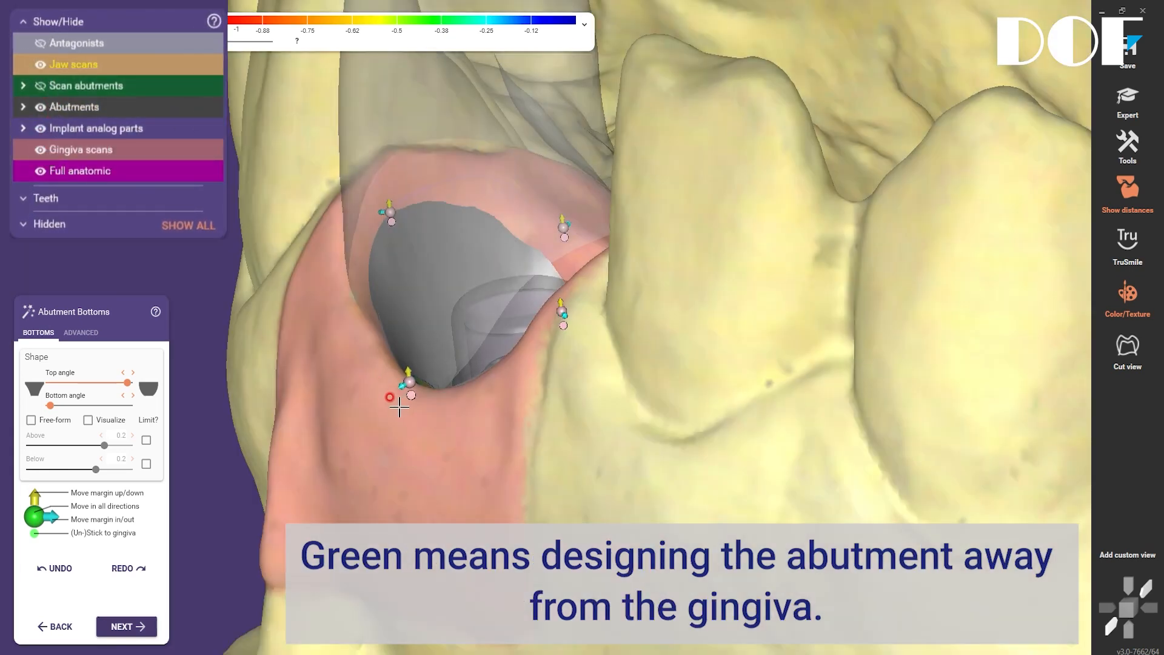
{"action": "left_click", "coordinate": [410, 390]}
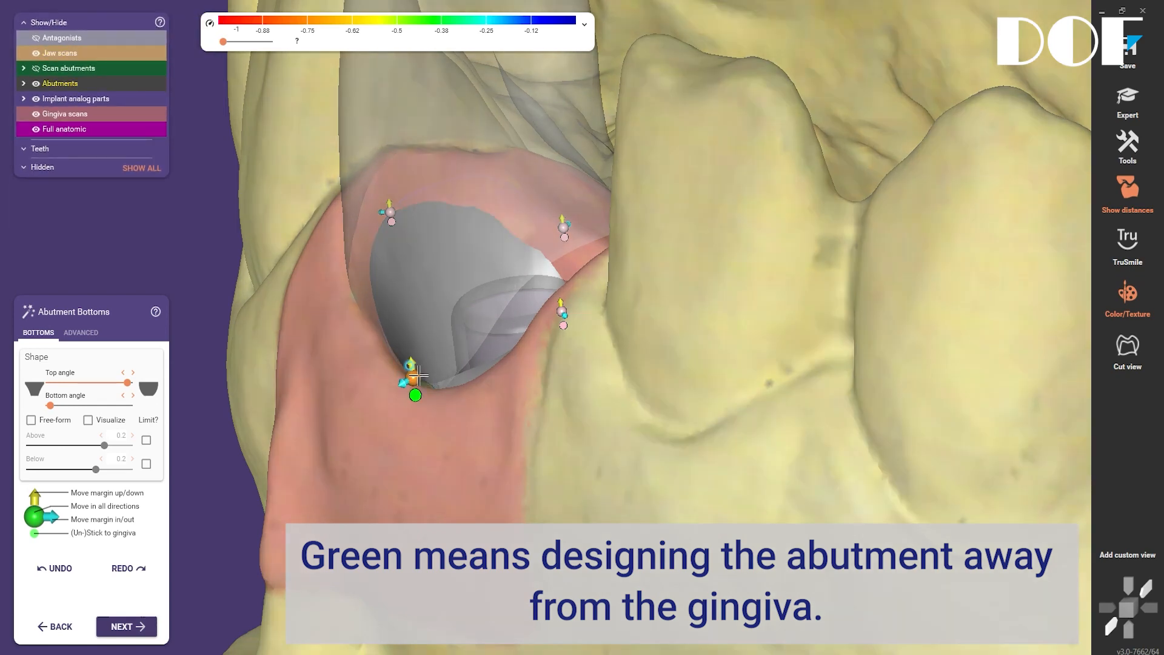
{"action": "left_click_drag", "start_coordinate": [419, 376], "coordinate": [379, 336]}
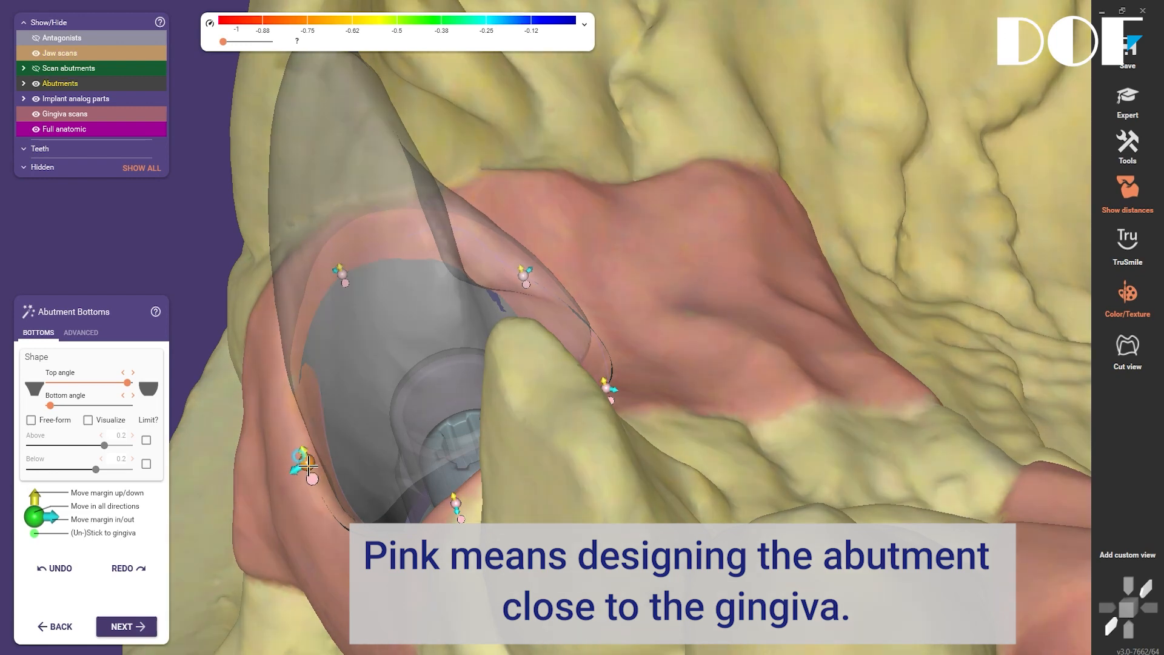
{"action": "left_click_drag", "start_coordinate": [308, 464], "coordinate": [334, 485]}
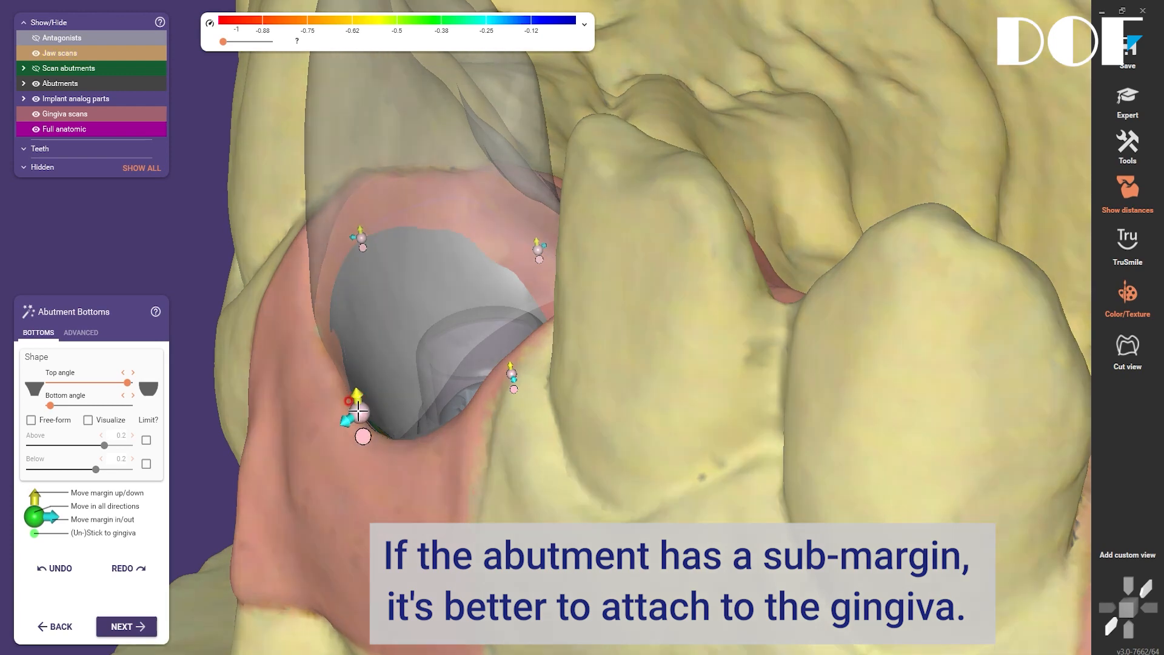
Raise the lingual margin of the abutment above and away from the gingiva to form a supra-margin
{"action": "right_click_drag", "start_coordinate": [376, 411], "coordinate": [439, 427]}
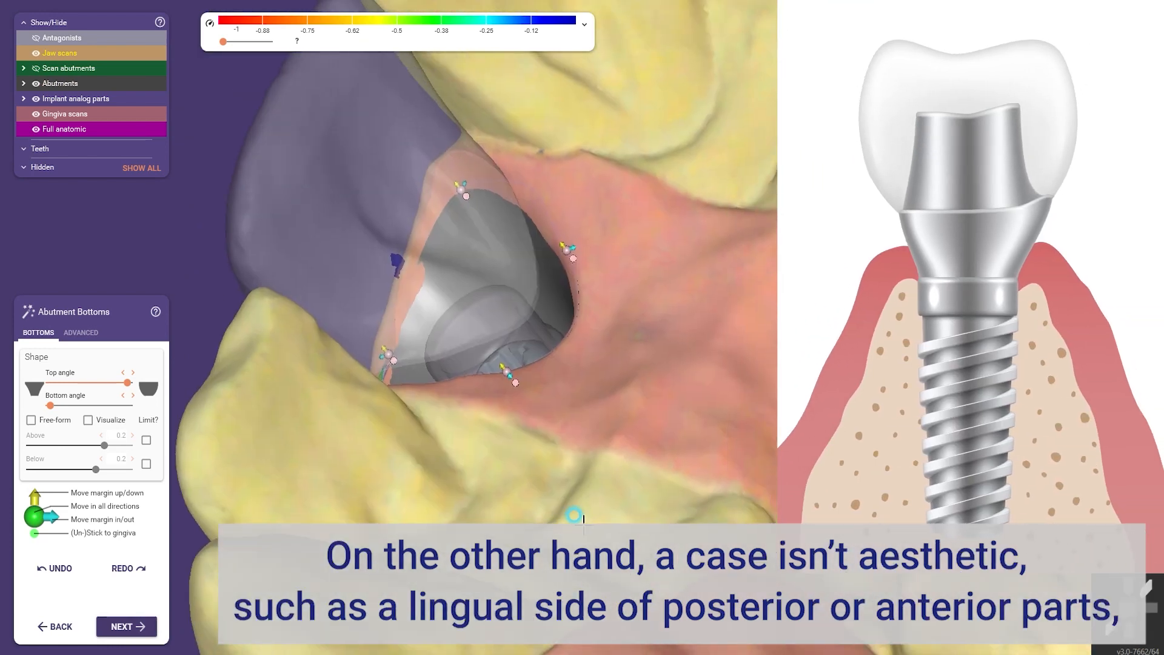
{"action": "right_click_drag", "start_coordinate": [614, 371], "coordinate": [636, 388]}
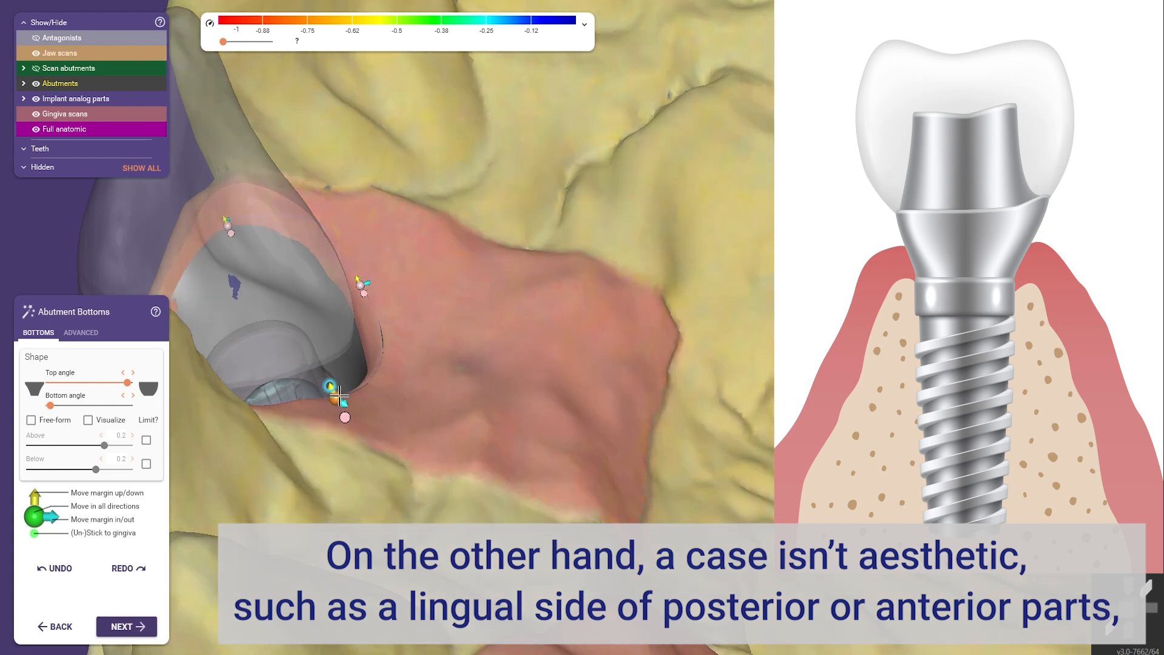
{"action": "mouse_move", "coordinate": [339, 396]}
{"action": "left_mouse_down"}
{"action": "mouse_move", "coordinate": [364, 385]}
{"action": "mouse_move", "coordinate": [355, 392]}
{"action": "left_mouse_up"}
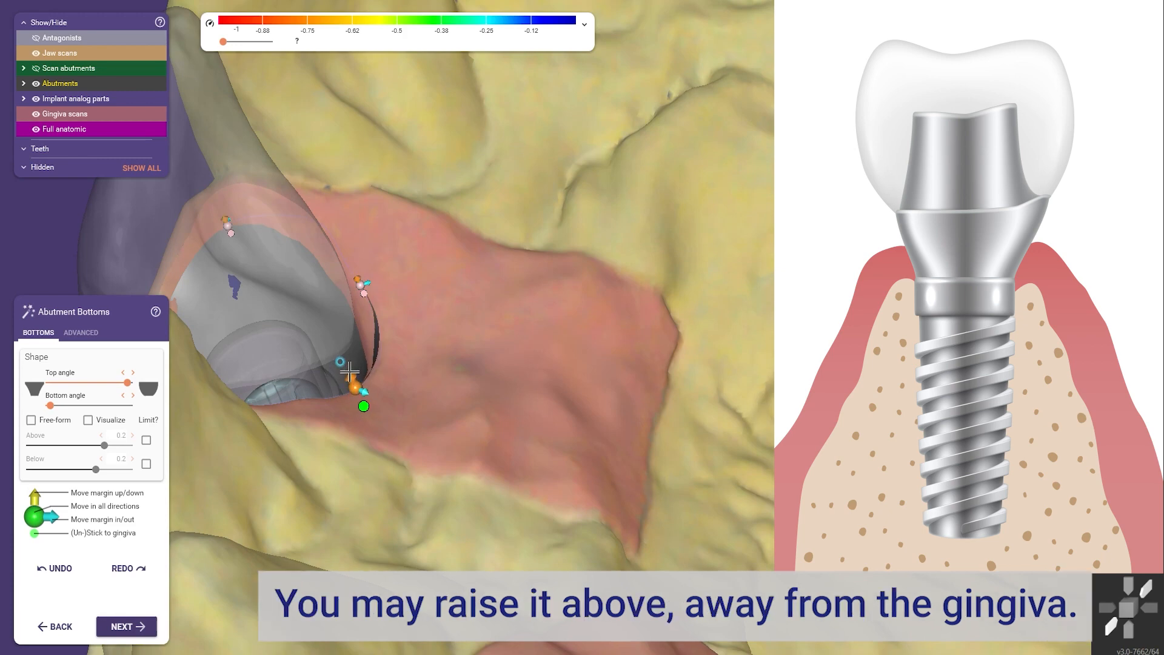
{"action": "left_click_drag", "start_coordinate": [350, 372], "coordinate": [350, 364]}
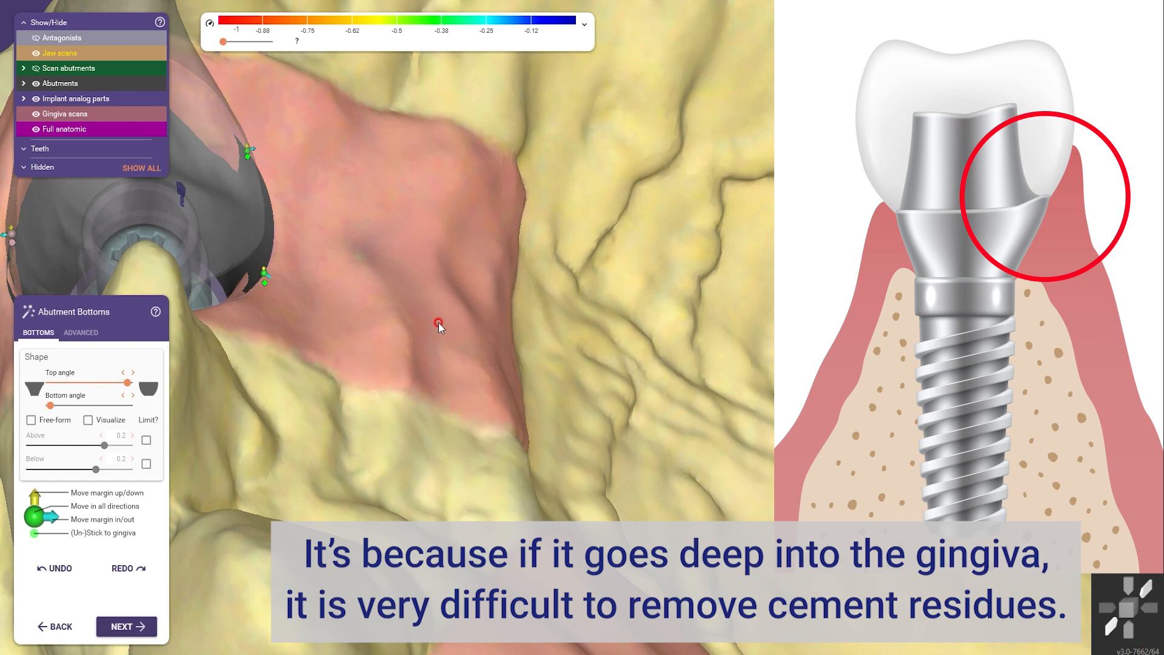
Hide the jaw scans and inspect the shape of the abutment bottom below the crown
{"action": "right_click_drag", "start_coordinate": [390, 319], "coordinate": [341, 332]}
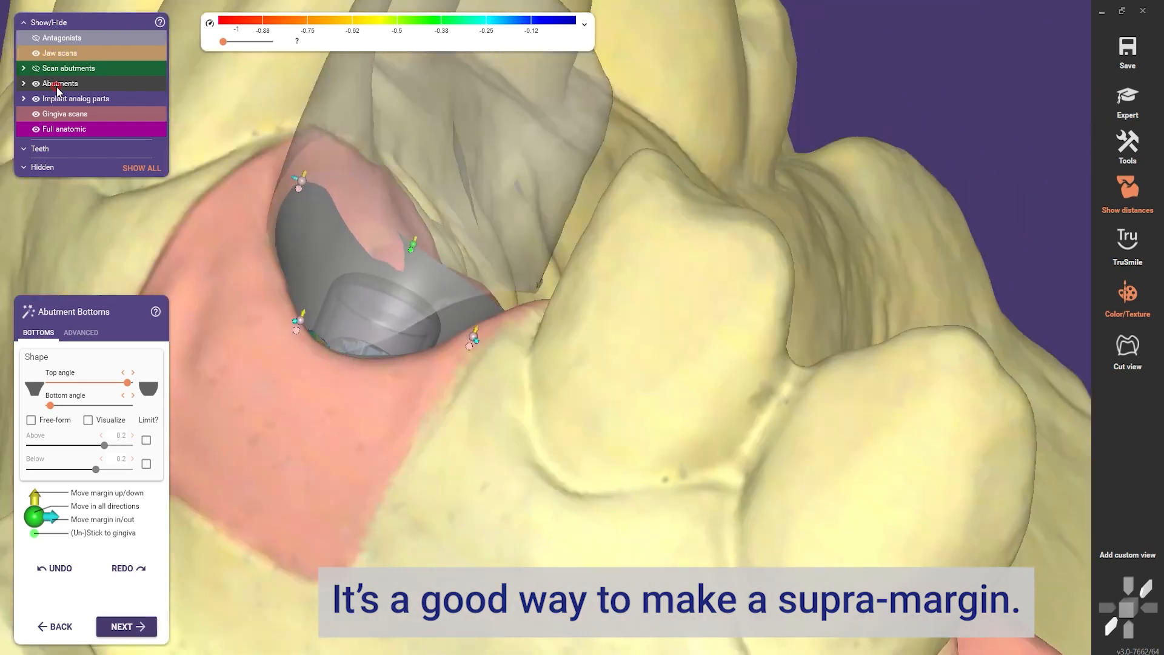
{"action": "left_click", "coordinate": [36, 53]}
{"action": "right_click_drag", "start_coordinate": [434, 494], "coordinate": [496, 452]}
{"action": "scroll", "coordinate": [486, 447], "scroll_direction": "down", "scroll_amount": 6}
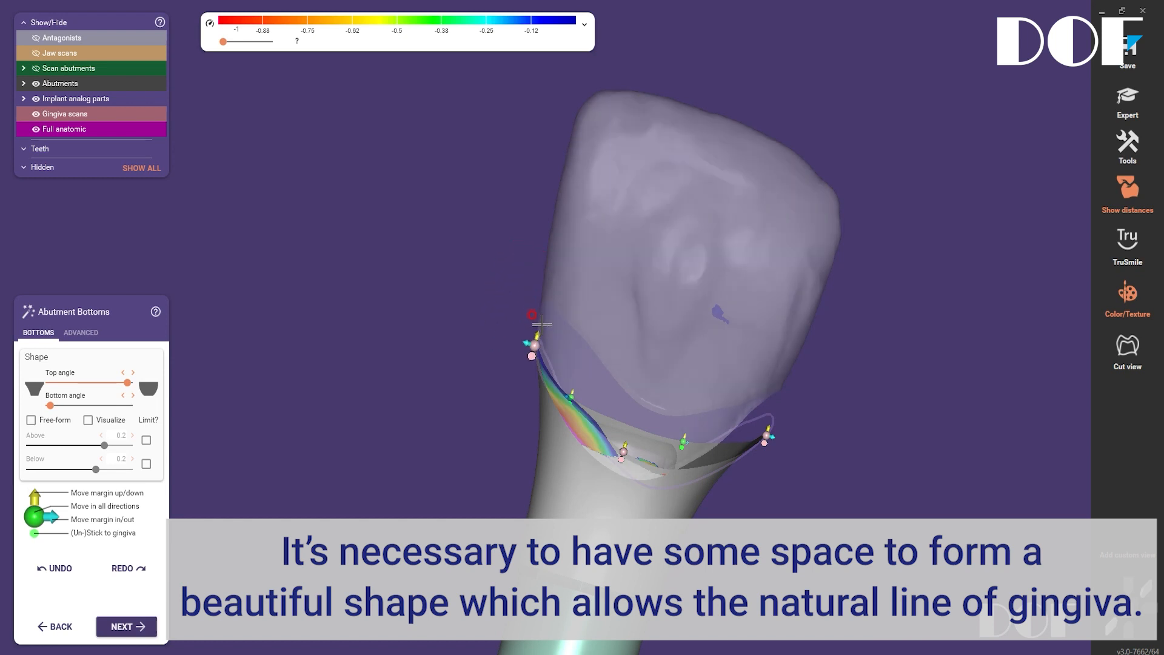
Show the jaw scans again at full opacity and move the margin point beside the adjacent central incisor up close to that tooth
{"action": "left_click", "coordinate": [61, 63]}
{"action": "left_click_drag", "start_coordinate": [62, 63], "coordinate": [222, 61]}
{"action": "right_click_drag", "start_coordinate": [550, 303], "coordinate": [616, 326]}
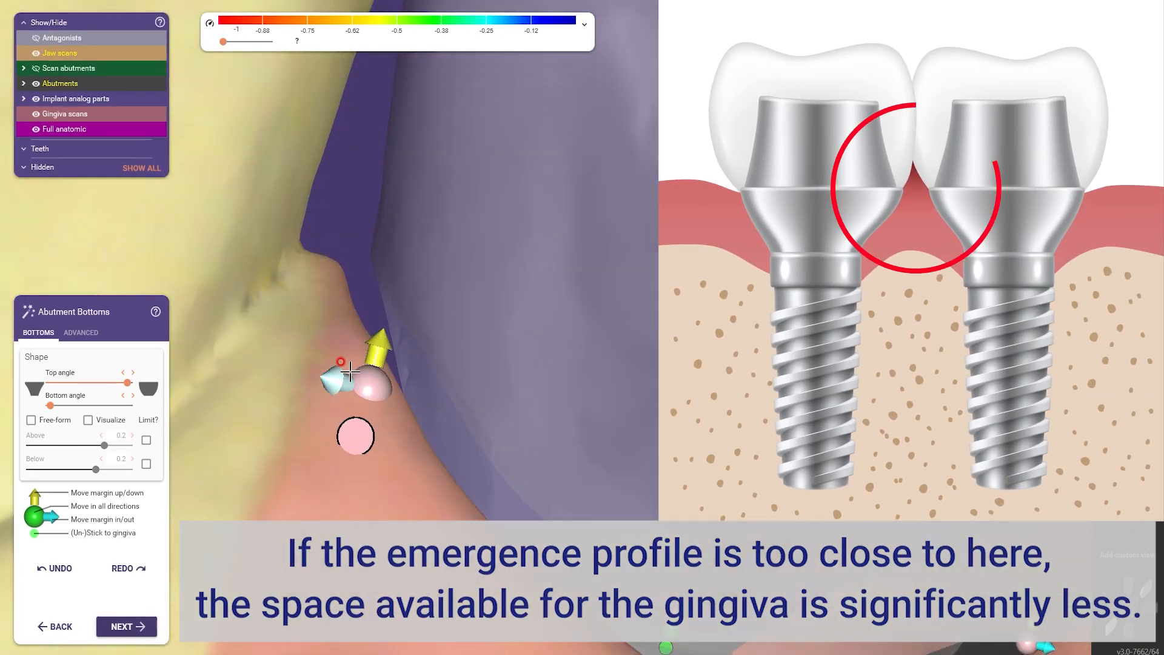
{"action": "left_click_drag", "start_coordinate": [356, 368], "coordinate": [334, 276]}
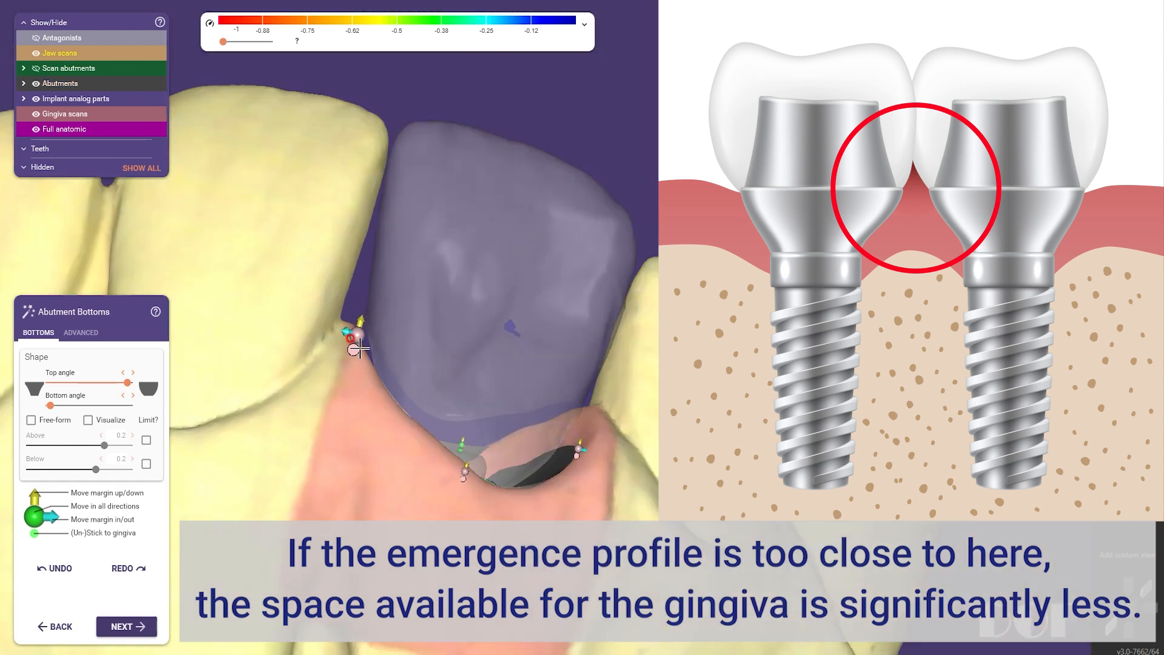
Lower the abutment margin slightly beside the adjacent central incisor to leave space for the gingiva
{"action": "scroll", "coordinate": [375, 420], "scroll_direction": "down", "scroll_amount": 5}
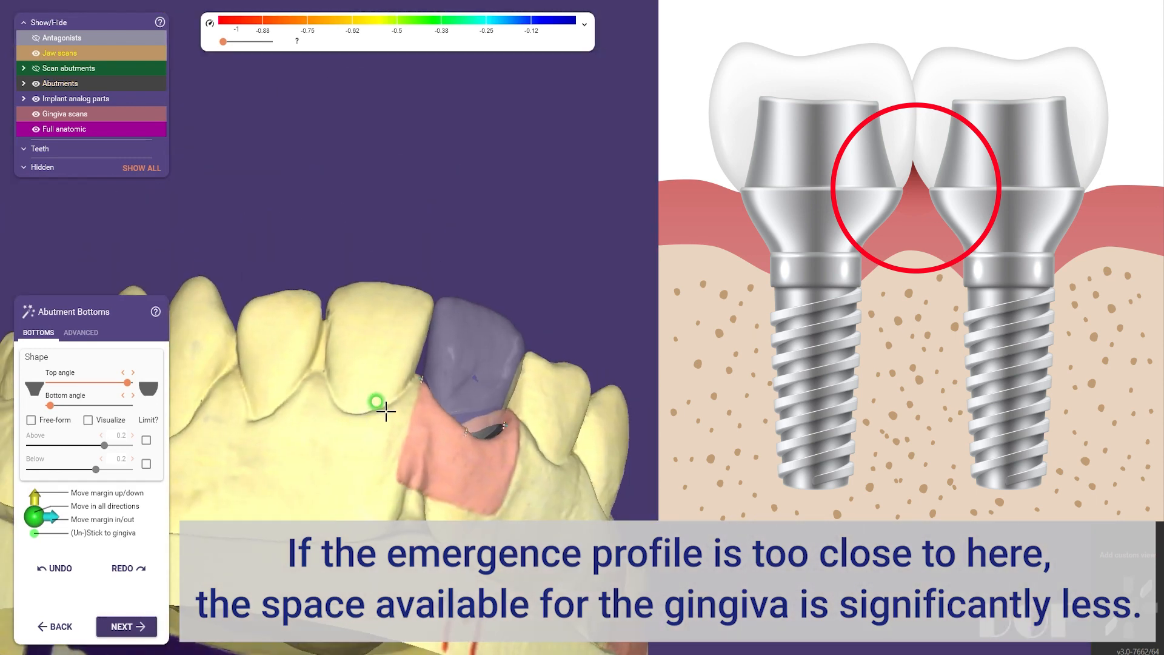
{"action": "scroll", "coordinate": [385, 411], "scroll_direction": "up", "scroll_amount": 5}
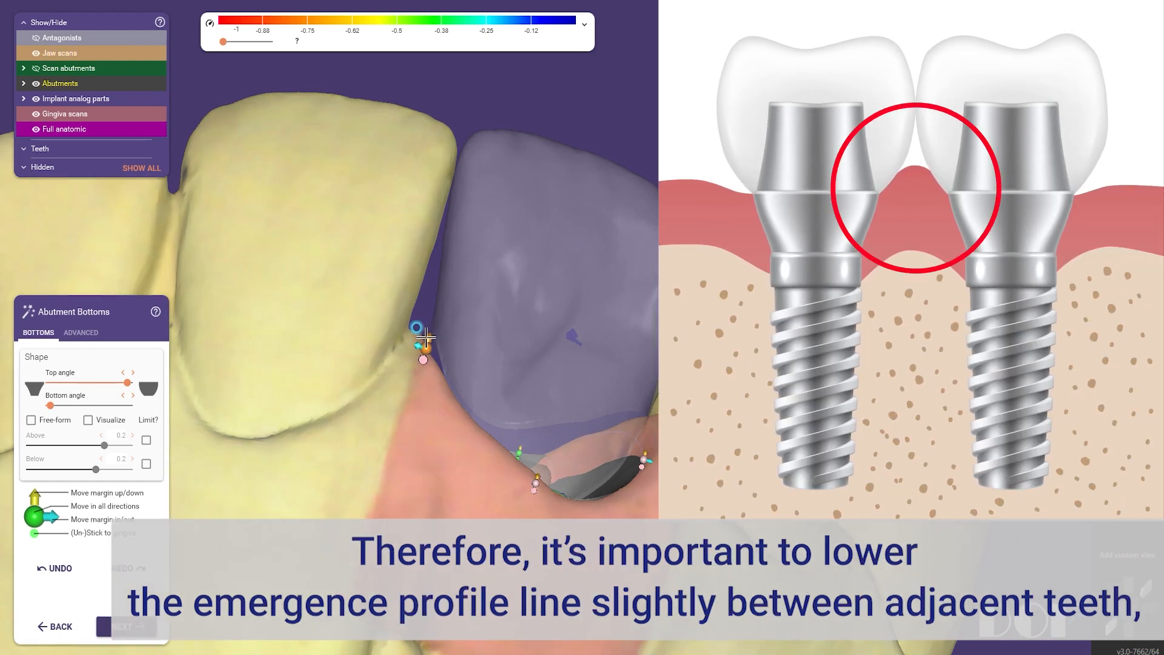
{"action": "left_click_drag", "start_coordinate": [426, 338], "coordinate": [424, 340]}
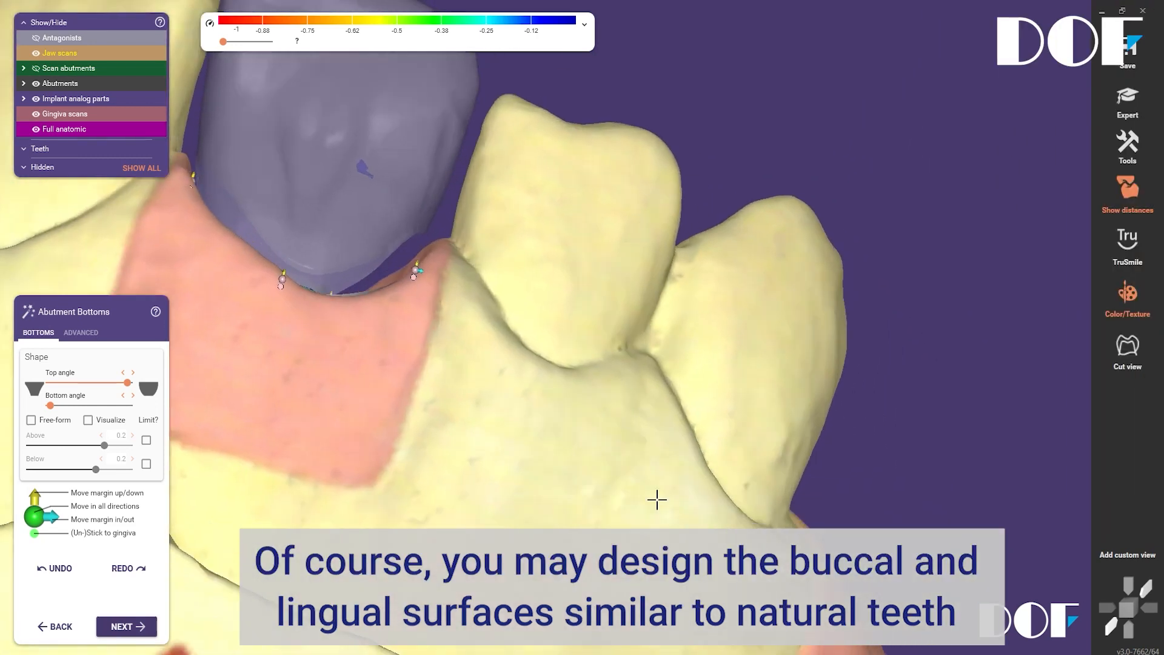
Hide the jaw scans and bring the abutment and crown into a close side view
{"action": "scroll", "coordinate": [304, 481], "scroll_direction": "down", "scroll_amount": 7}
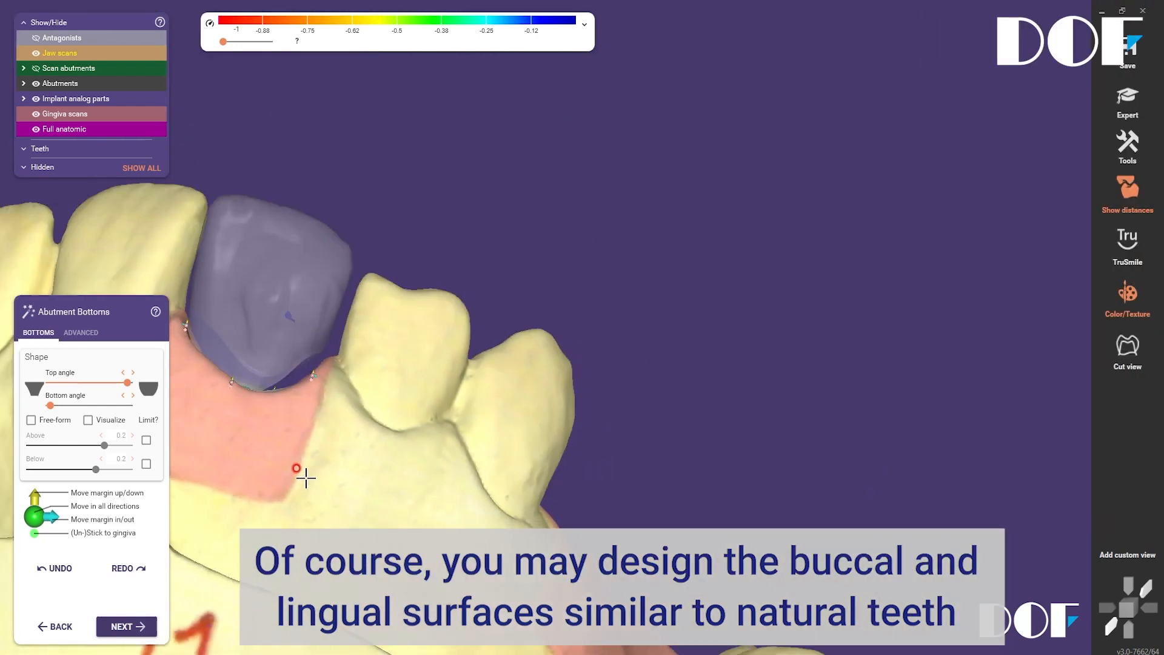
{"action": "right_click_drag", "start_coordinate": [384, 447], "coordinate": [381, 455]}
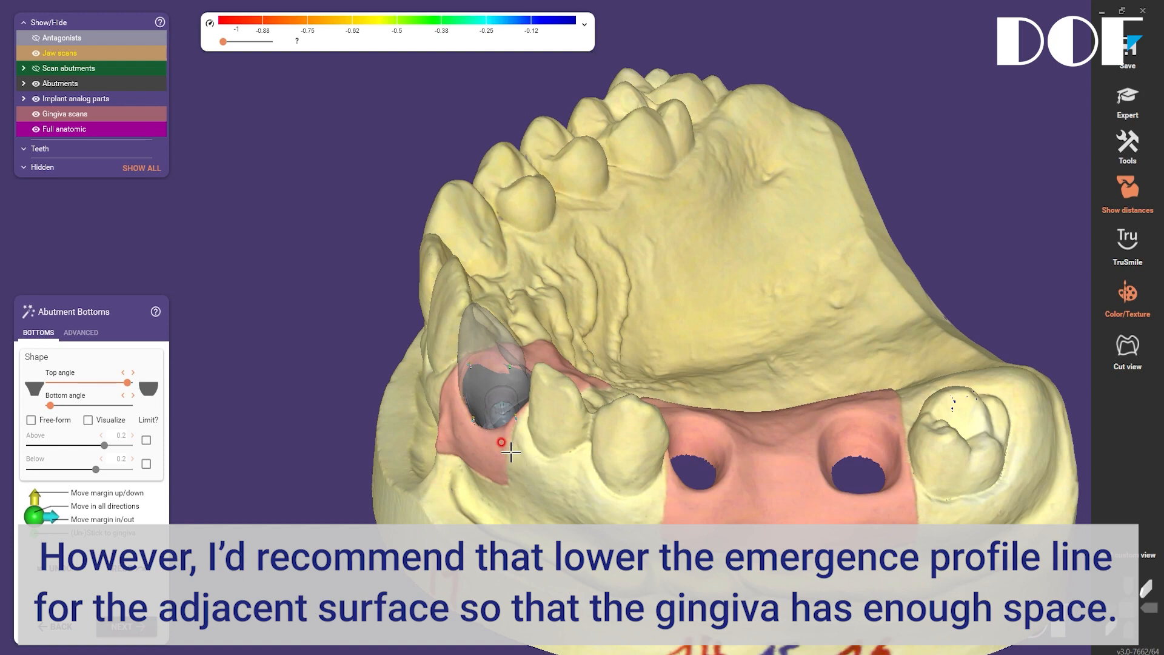
{"action": "right_click_drag", "start_coordinate": [502, 446], "coordinate": [514, 459]}
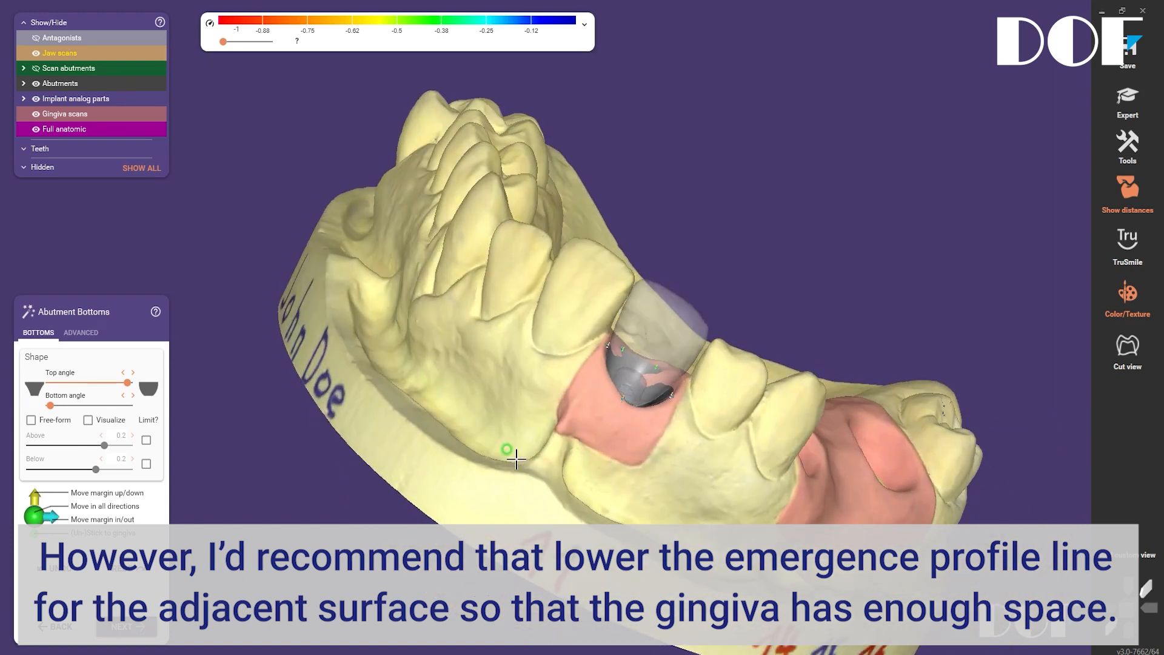
{"action": "left_click", "coordinate": [41, 60]}
{"action": "right_click_drag", "start_coordinate": [790, 486], "coordinate": [708, 586]}
{"action": "scroll", "coordinate": [708, 585], "scroll_direction": "up", "scroll_amount": 5}
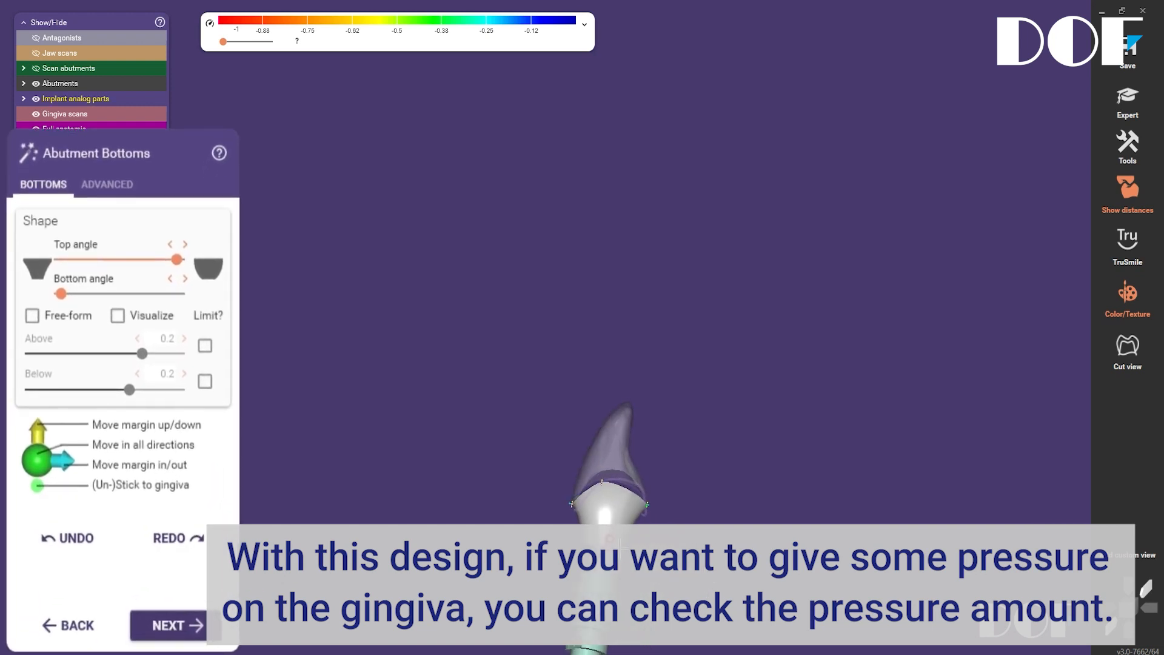
{"action": "middle_click_drag", "start_coordinate": [660, 541], "coordinate": [630, 451]}
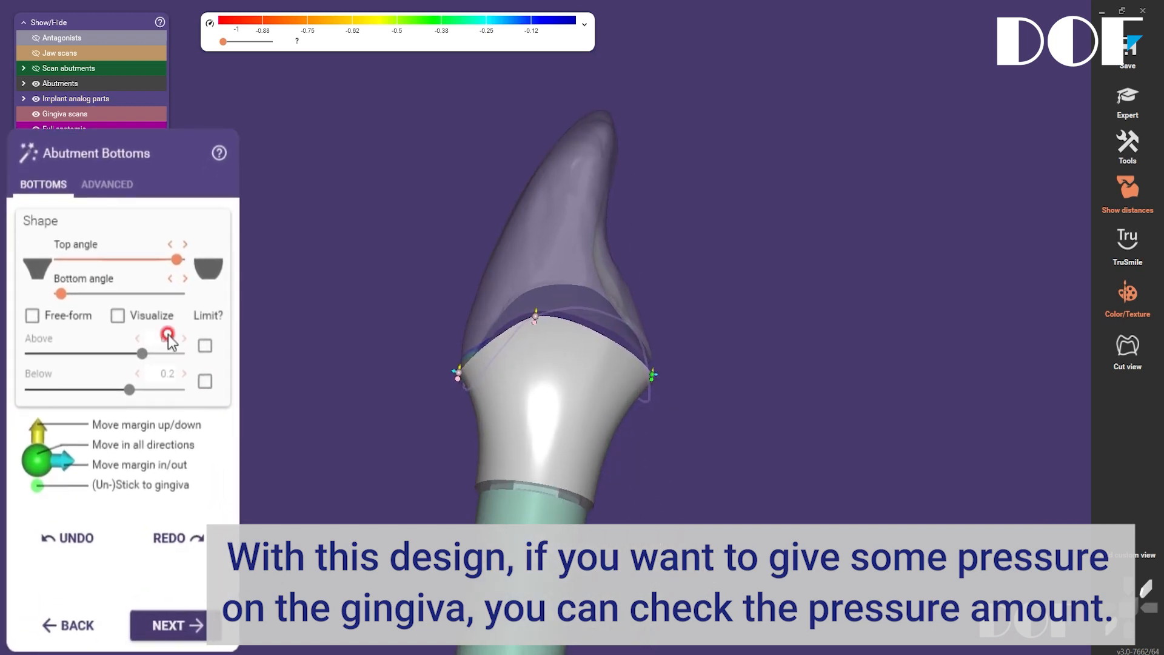
Turn on the gingiva pressure visualization for the abutment bottom and check the colored areas from several sides
{"action": "left_click", "coordinate": [116, 316]}
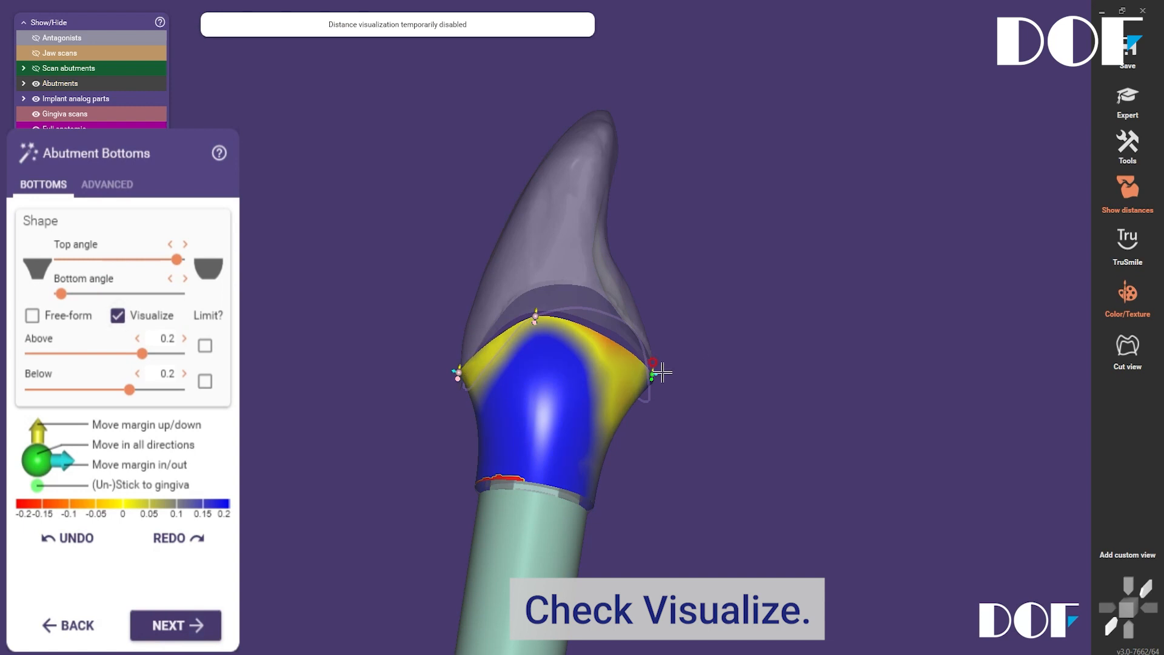
{"action": "left_click", "coordinate": [565, 405]}
{"action": "right_click_drag", "start_coordinate": [575, 415], "coordinate": [566, 410]}
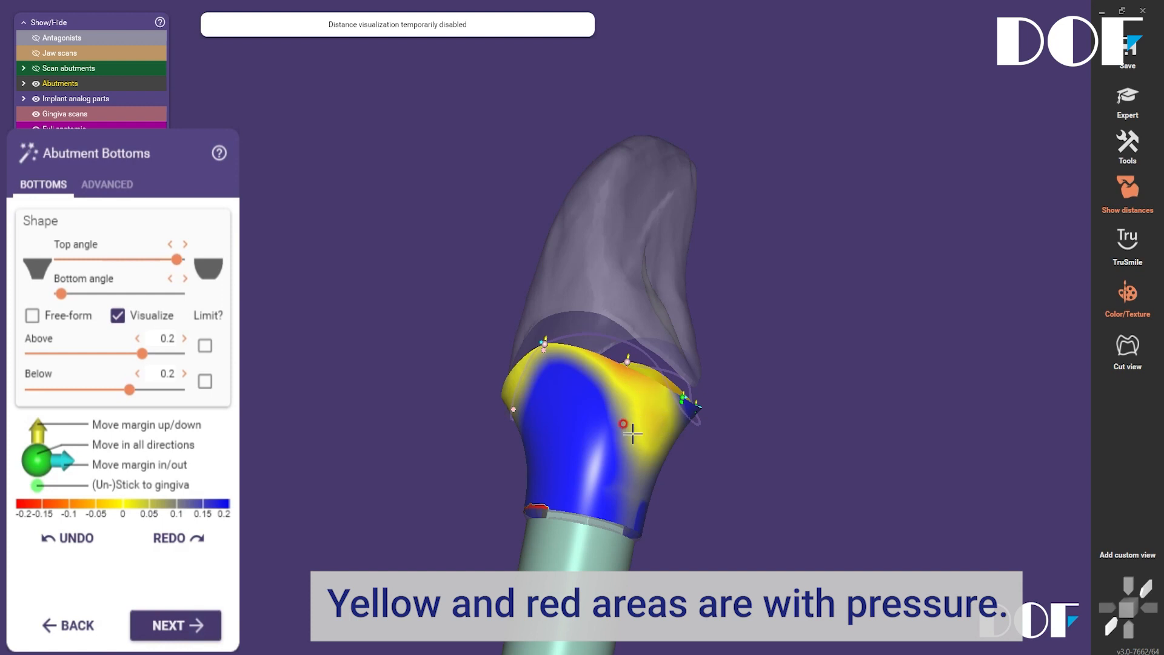
{"action": "mouse_move", "coordinate": [580, 447]}
{"action": "right_mouse_down"}
{"action": "mouse_move", "coordinate": [684, 553]}
{"action": "mouse_move", "coordinate": [553, 405]}
{"action": "mouse_move", "coordinate": [553, 415]}
{"action": "mouse_move", "coordinate": [870, 382]}
{"action": "mouse_move", "coordinate": [501, 362]}
{"action": "mouse_move", "coordinate": [637, 273]}
{"action": "right_mouse_up"}
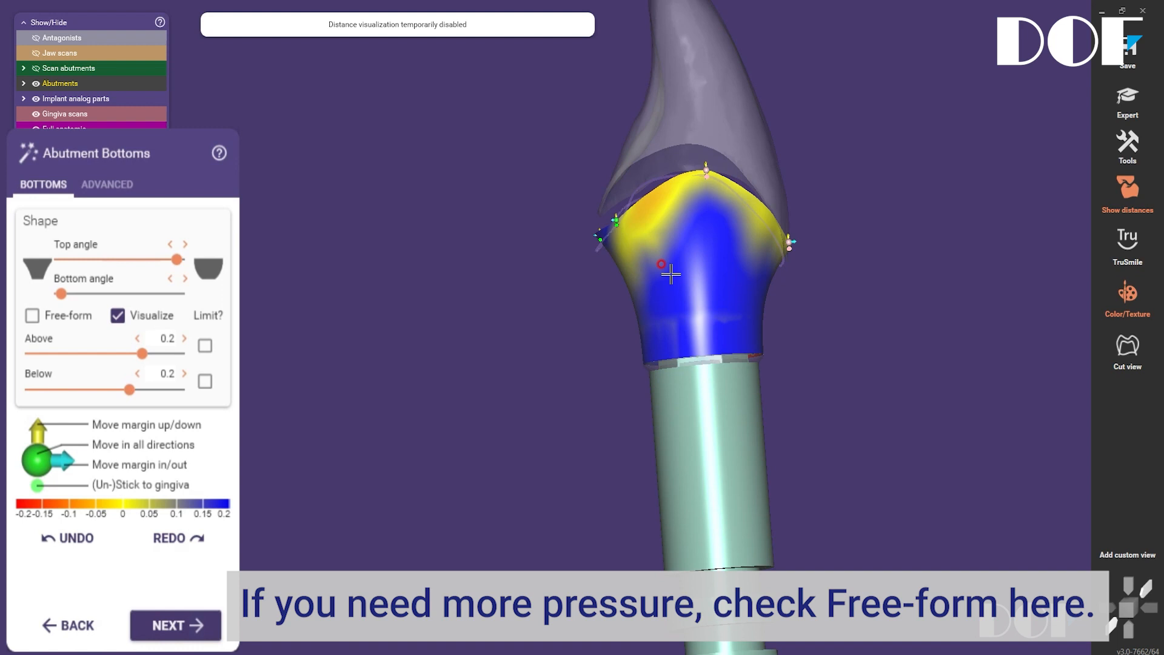
Enable free-form shaping and add material to the blue area just below the raised margin point to increase gingival pressure
{"action": "left_click", "coordinate": [32, 315]}
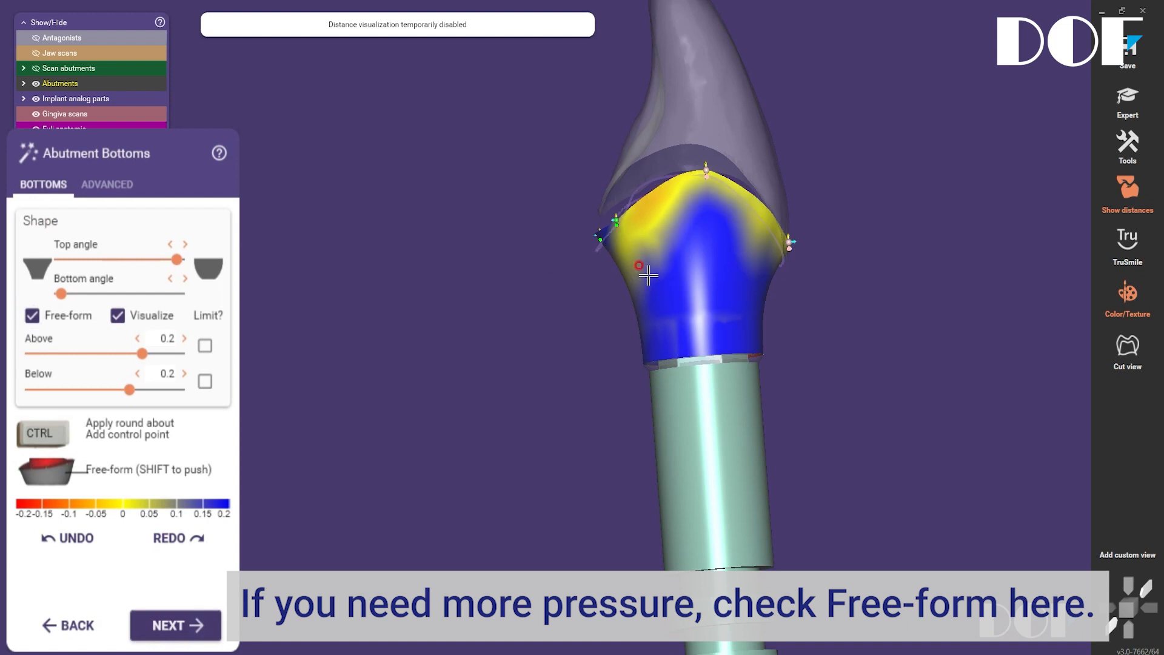
{"action": "scroll", "coordinate": [667, 263], "scroll_direction": "up", "scroll_amount": 5}
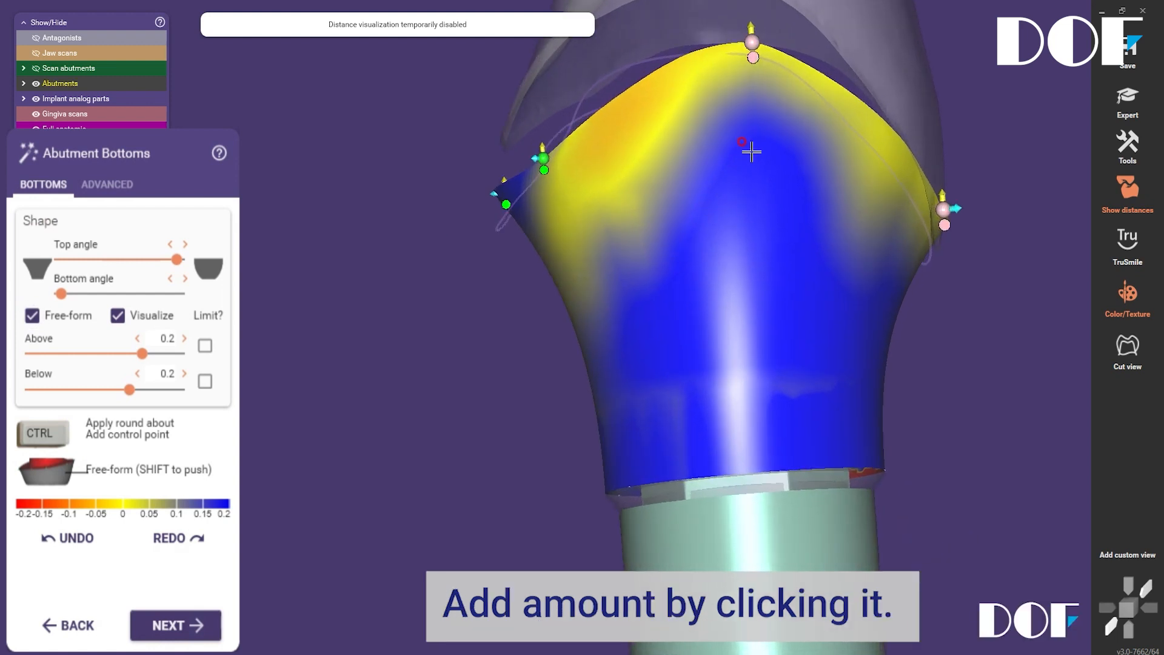
{"action": "left_click", "coordinate": [756, 143]}
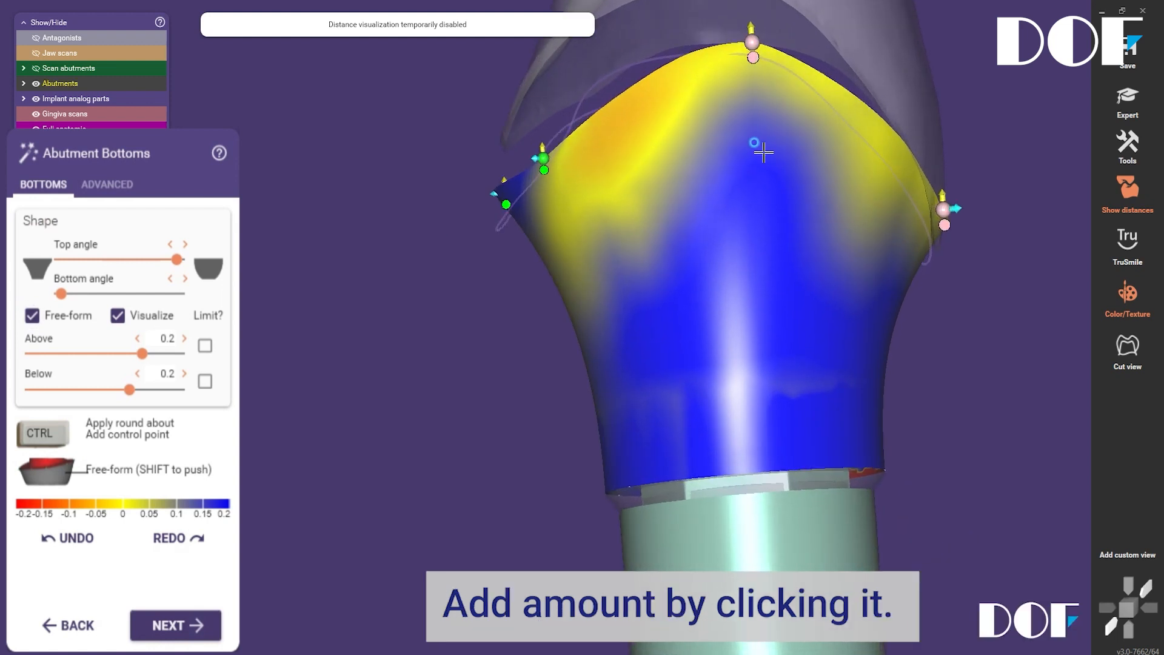
{"action": "left_click", "coordinate": [767, 205]}
{"action": "left_click", "coordinate": [727, 206]}
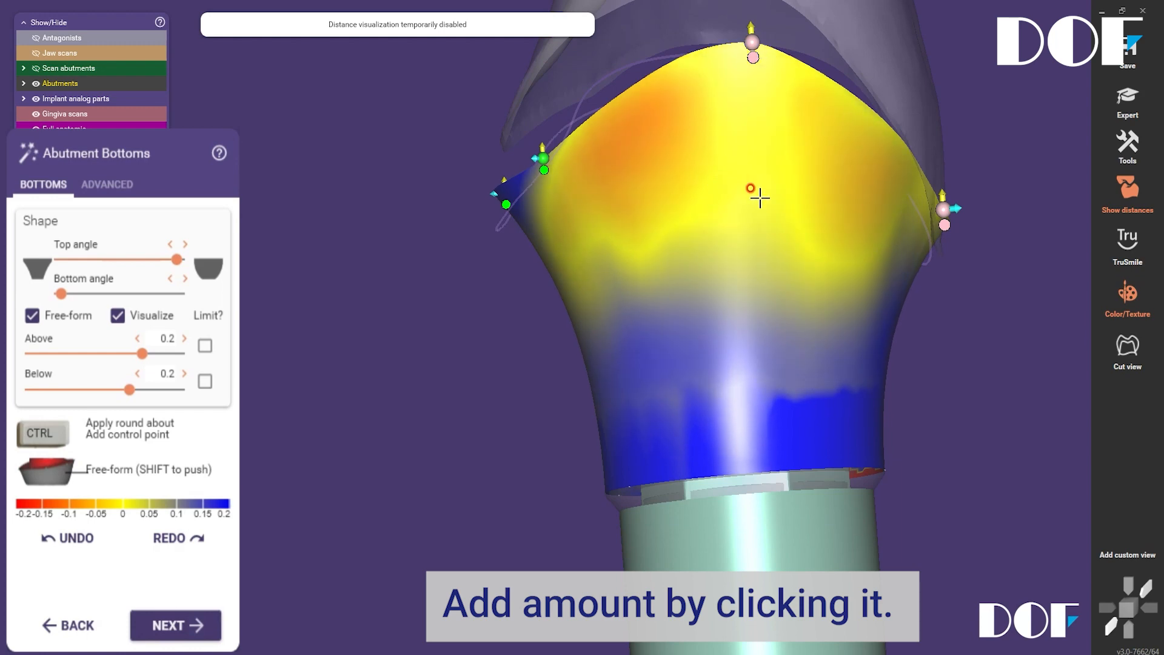
Examine the contour of the built-up area on the abutment bottom from the front and the sides
{"action": "right_click_drag", "start_coordinate": [763, 251], "coordinate": [750, 259]}
{"action": "middle_click_drag", "start_coordinate": [377, 388], "coordinate": [900, 352]}
{"action": "scroll", "coordinate": [901, 350], "scroll_direction": "down", "scroll_amount": 6}
{"action": "right_click_drag", "start_coordinate": [899, 338], "coordinate": [721, 380]}
{"action": "scroll", "coordinate": [402, 328], "scroll_direction": "up", "scroll_amount": 5}
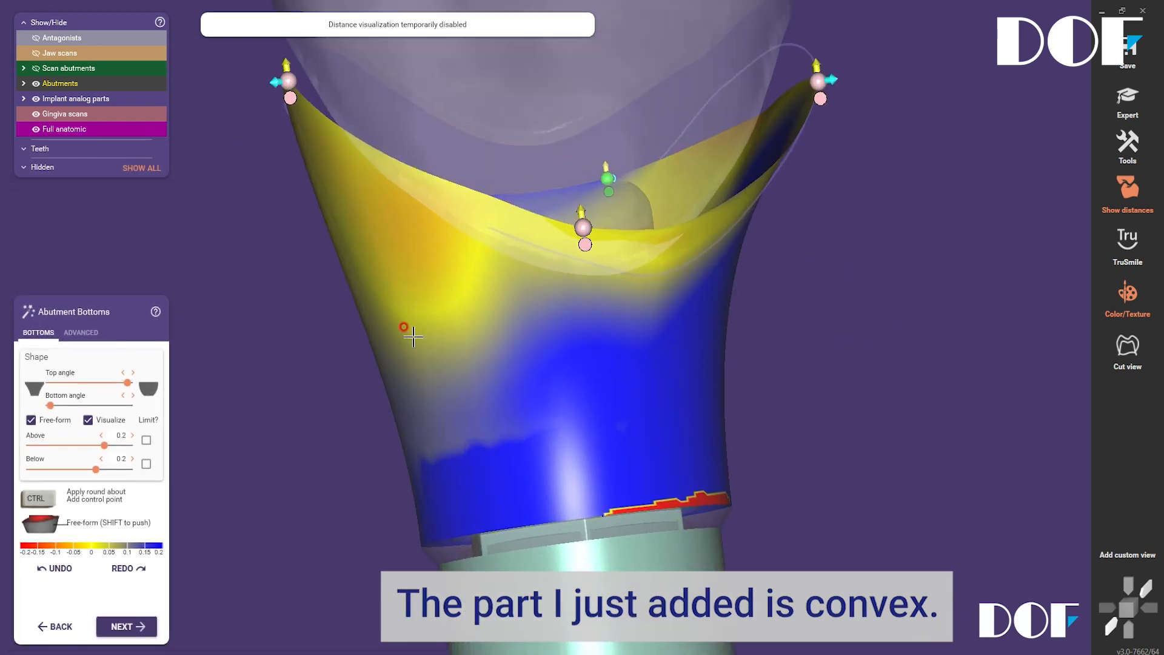
{"action": "middle_click_drag", "start_coordinate": [466, 357], "coordinate": [499, 373]}
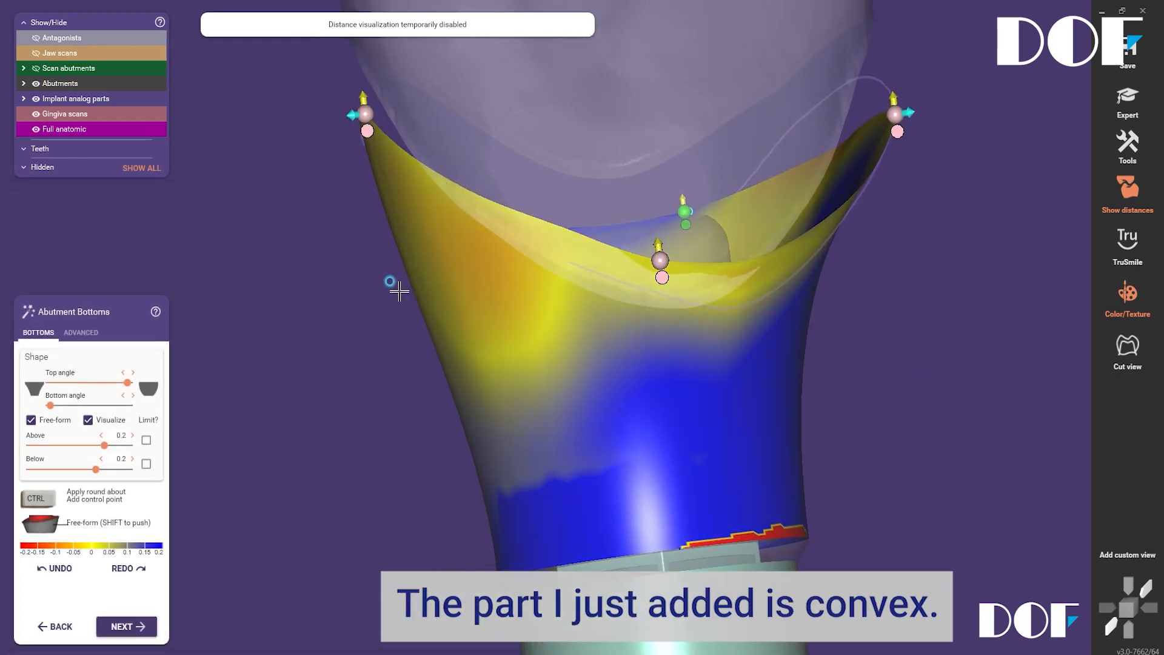
{"action": "right_click_drag", "start_coordinate": [486, 325], "coordinate": [379, 340]}
{"action": "middle_click_drag", "start_coordinate": [380, 339], "coordinate": [206, 337]}
{"action": "middle_click_drag", "start_coordinate": [757, 370], "coordinate": [388, 305]}
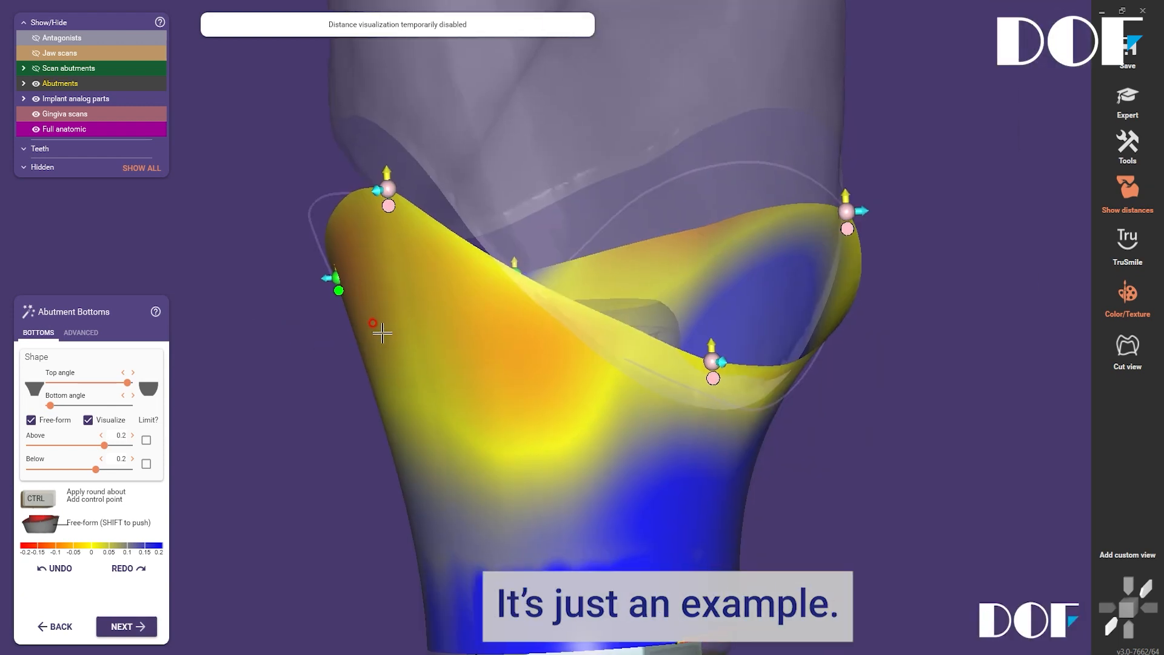
Build up the abutment side heavily from below the margin down toward the implant connection as an example of excessive pressure
{"action": "mouse_move", "coordinate": [368, 315]}
{"action": "left_mouse_down"}
{"action": "mouse_move", "coordinate": [384, 483]}
{"action": "mouse_move", "coordinate": [410, 483]}
{"action": "mouse_move", "coordinate": [441, 600]}
{"action": "left_mouse_up"}
{"action": "scroll", "coordinate": [441, 600], "scroll_direction": "down", "scroll_amount": 5}
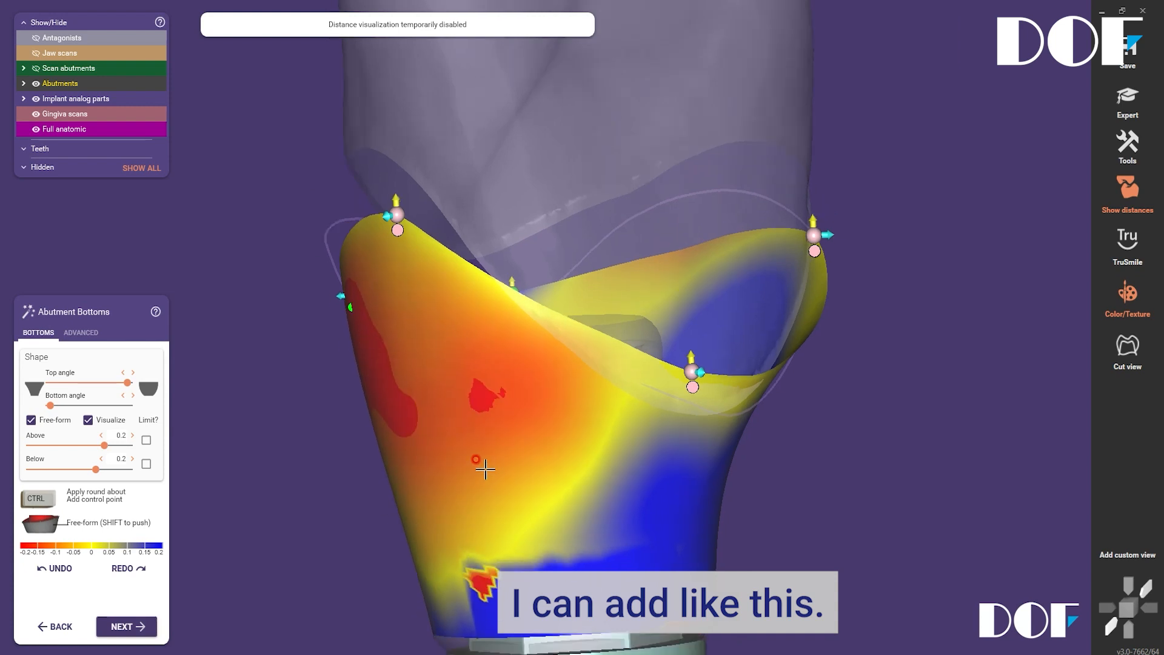
{"action": "middle_click_drag", "start_coordinate": [517, 449], "coordinate": [370, 398]}
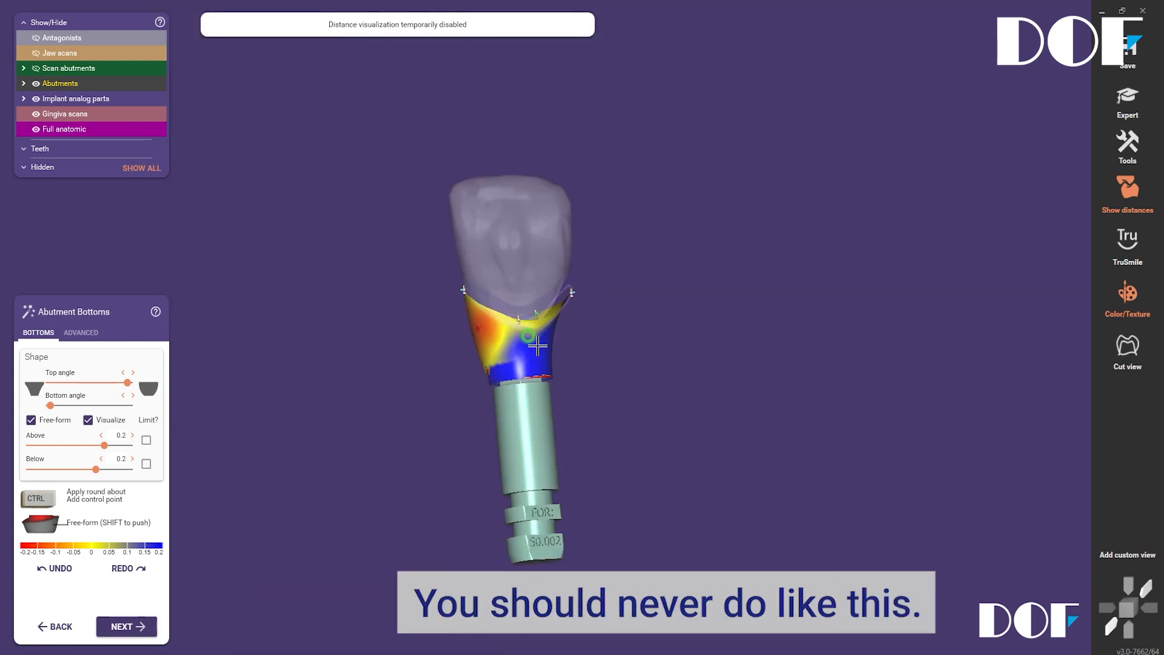
{"action": "right_click_drag", "start_coordinate": [552, 357], "coordinate": [557, 359]}
{"action": "middle_click_drag", "start_coordinate": [602, 403], "coordinate": [395, 366]}
{"action": "right_click_drag", "start_coordinate": [394, 366], "coordinate": [407, 345]}
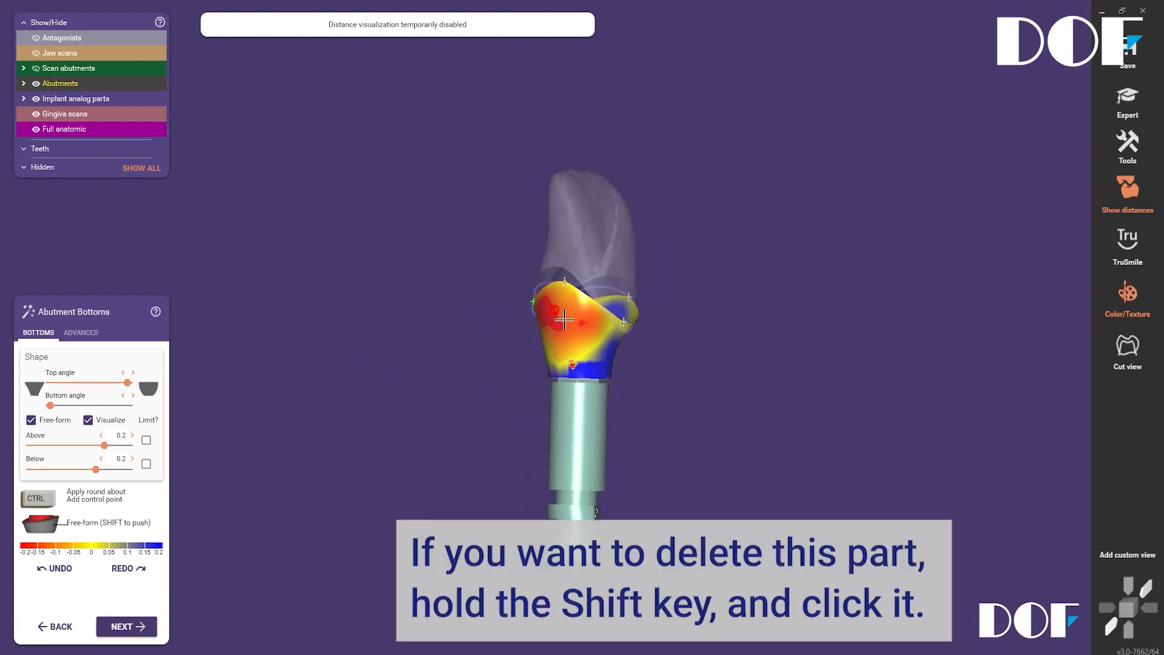
Push the built-up abutment side back in with free-form, from the red area below the margin down to the lower part
{"action": "left_click_drag", "start_coordinate": [564, 319], "coordinate": [564, 319]}
{"action": "right_click_drag", "start_coordinate": [546, 343], "coordinate": [504, 363]}
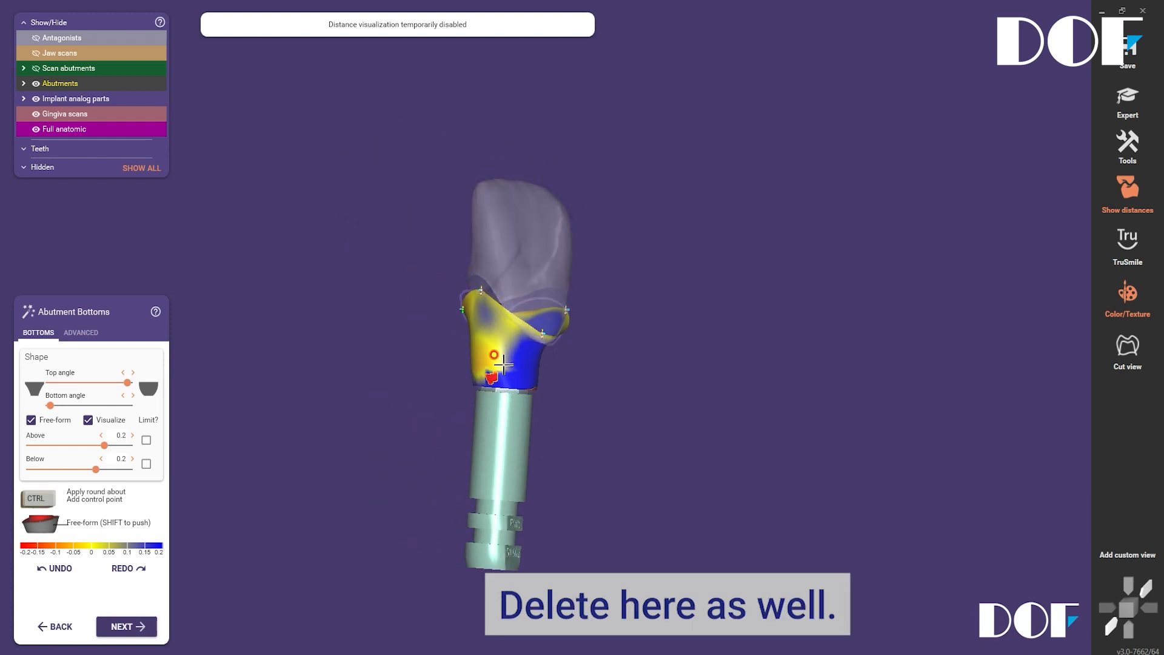
{"action": "left_click_drag", "start_coordinate": [476, 362], "coordinate": [474, 363], "text": "shift"}
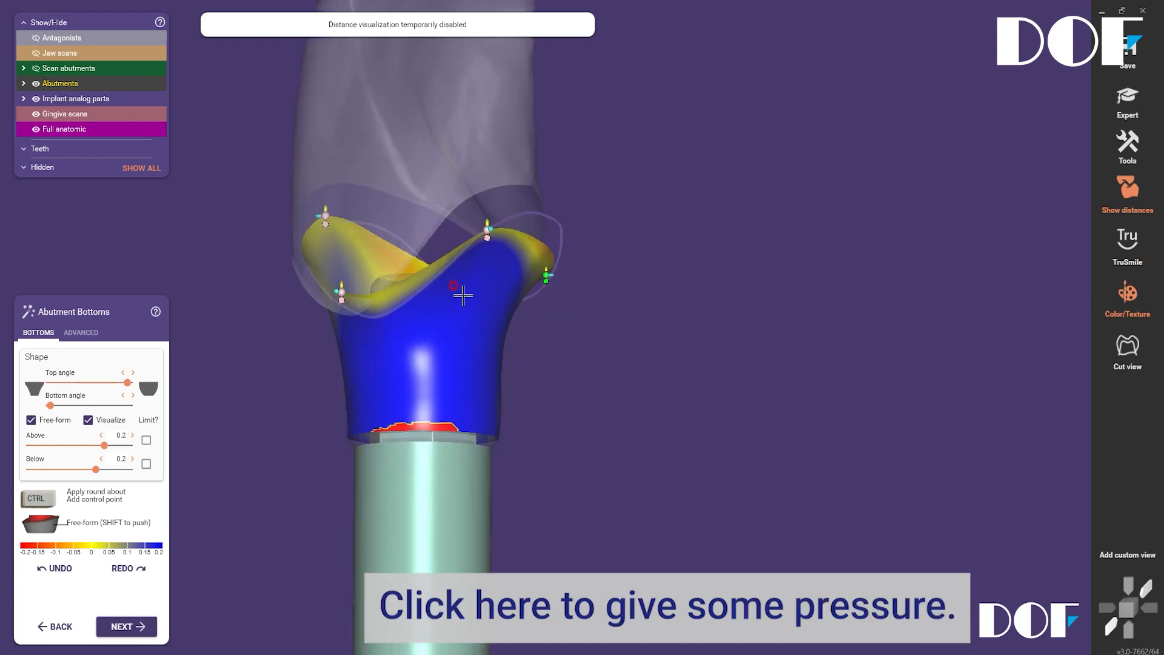
Add free-form material on the blue abutment side just below its raised margin point to press on the gingiva
{"action": "left_click", "coordinate": [485, 278]}
{"action": "left_click", "coordinate": [506, 270]}
{"action": "left_click", "coordinate": [501, 277]}
{"action": "left_click", "coordinate": [493, 278]}
{"action": "left_click", "coordinate": [489, 278]}
{"action": "right_click_drag", "start_coordinate": [493, 333], "coordinate": [678, 567]}
{"action": "middle_click_drag", "start_coordinate": [677, 567], "coordinate": [382, 403]}
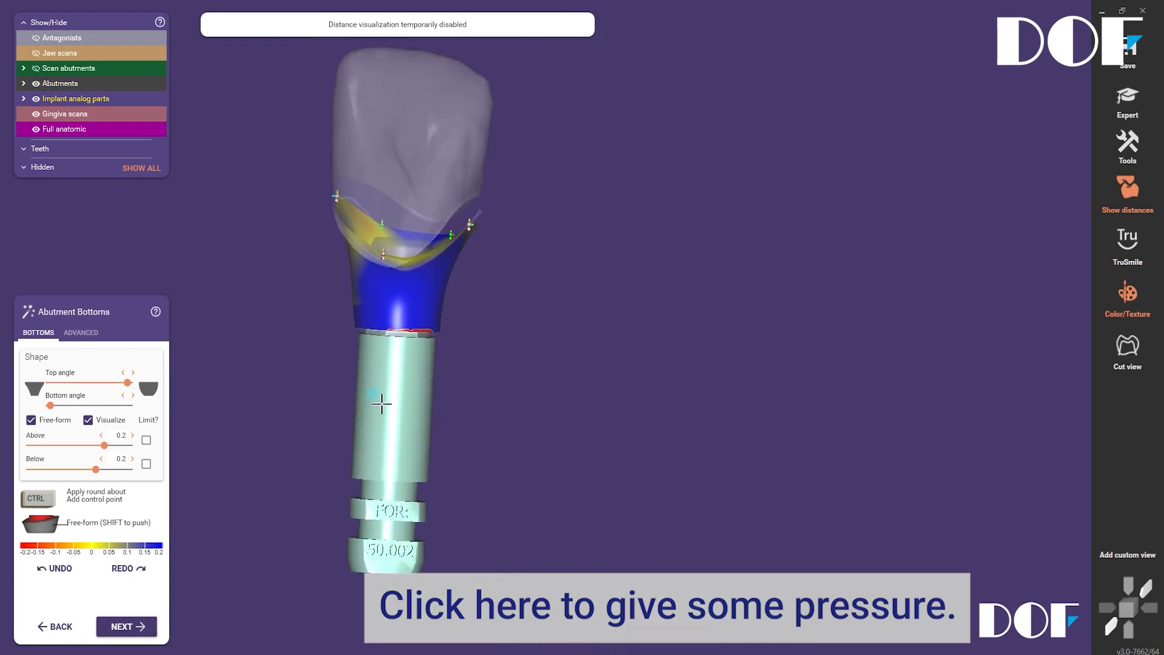
{"action": "right_click_drag", "start_coordinate": [411, 322], "coordinate": [408, 235]}
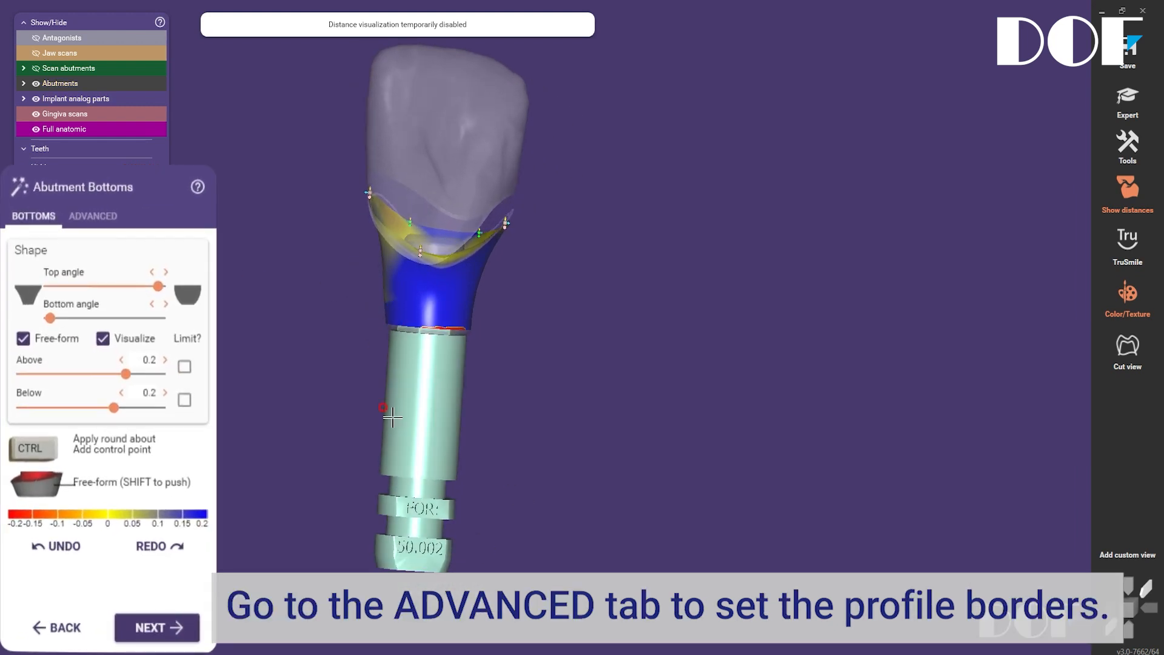
Set the profile border height to 0.414 mm and check the thickness of the abutment margin up close
{"action": "left_click", "coordinate": [92, 216]}
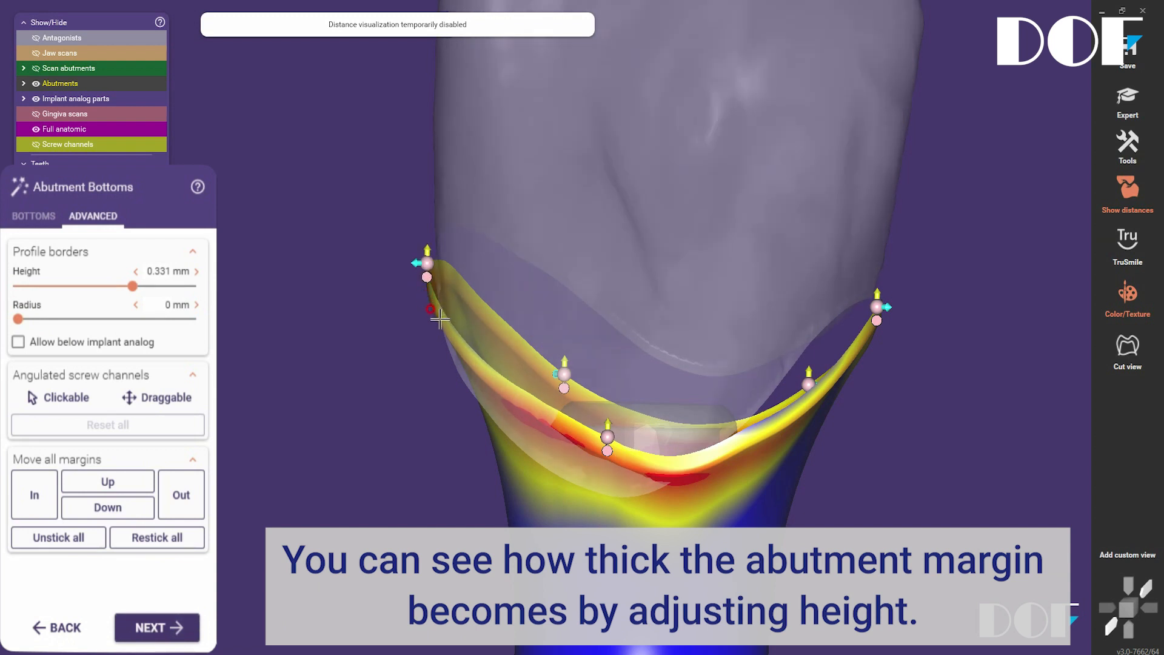
{"action": "left_click_drag", "start_coordinate": [133, 286], "coordinate": [162, 288]}
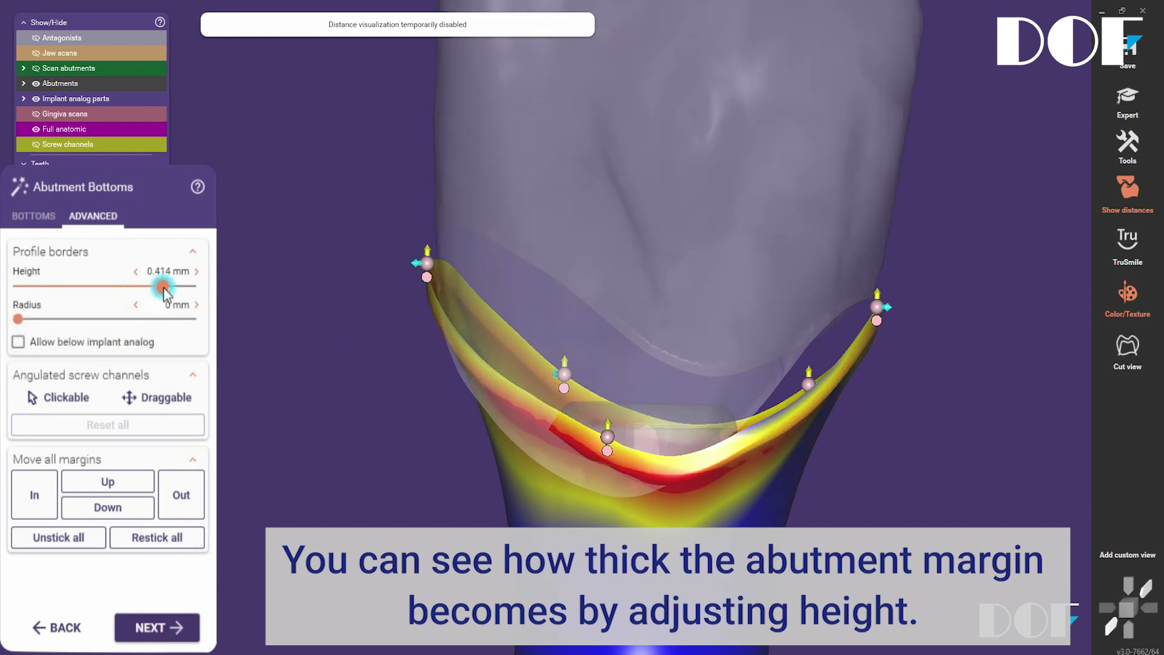
{"action": "scroll", "coordinate": [427, 291], "scroll_direction": "up", "scroll_amount": 3}
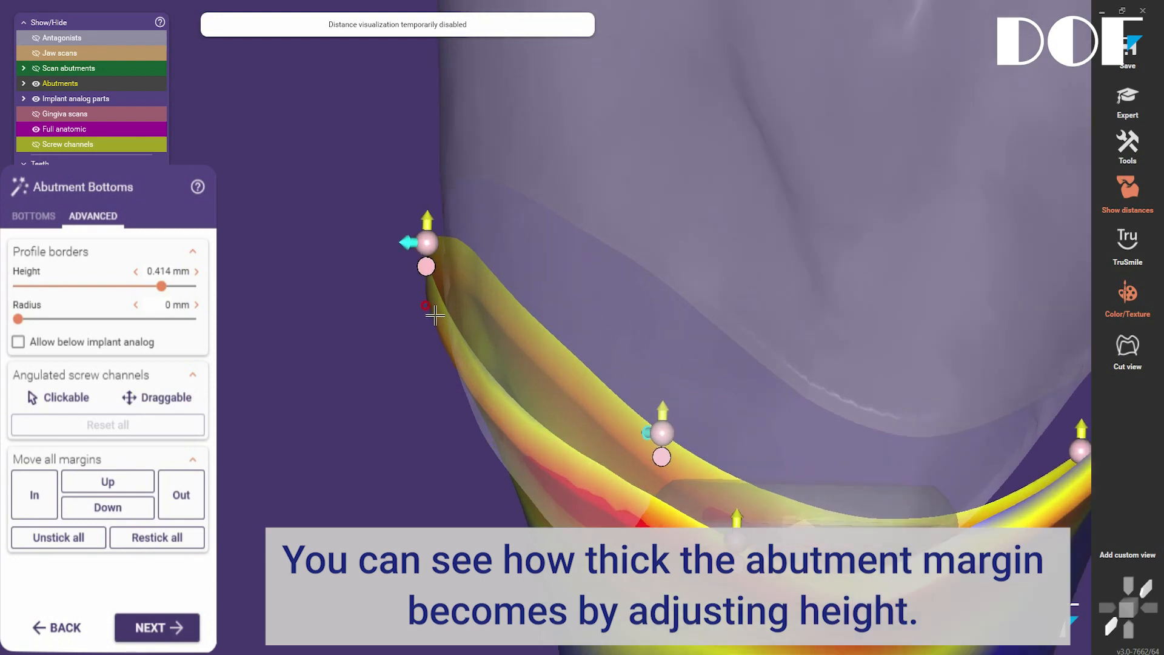
{"action": "scroll", "coordinate": [435, 314], "scroll_direction": "down", "scroll_amount": 4}
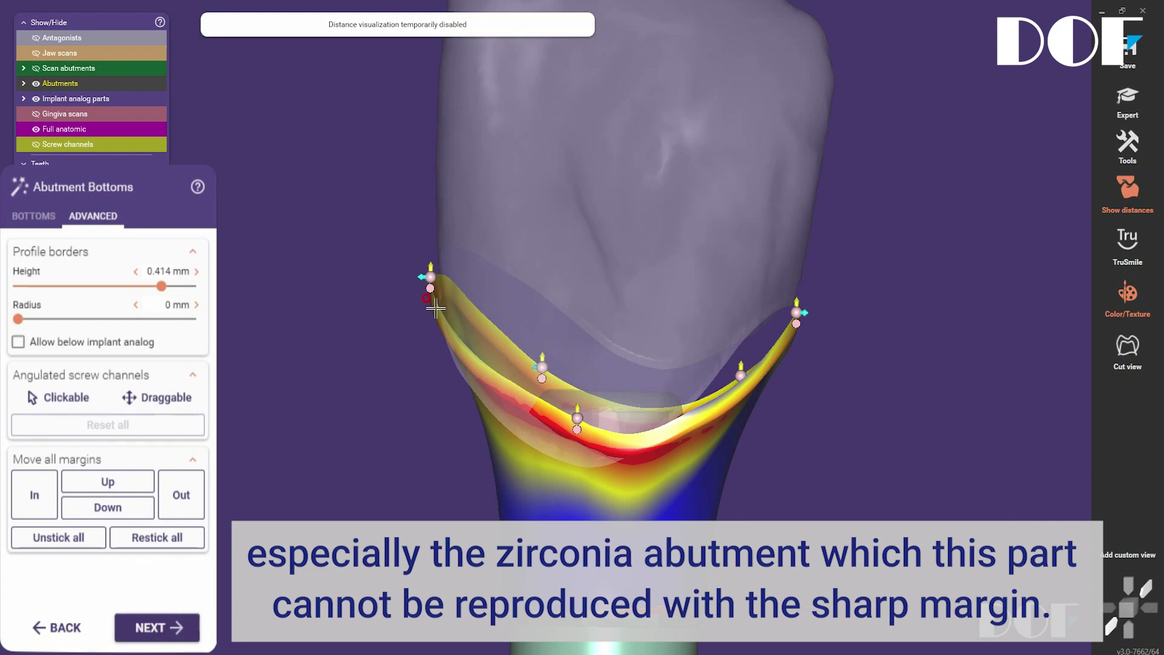
{"action": "scroll", "coordinate": [436, 309], "scroll_direction": "up", "scroll_amount": 4}
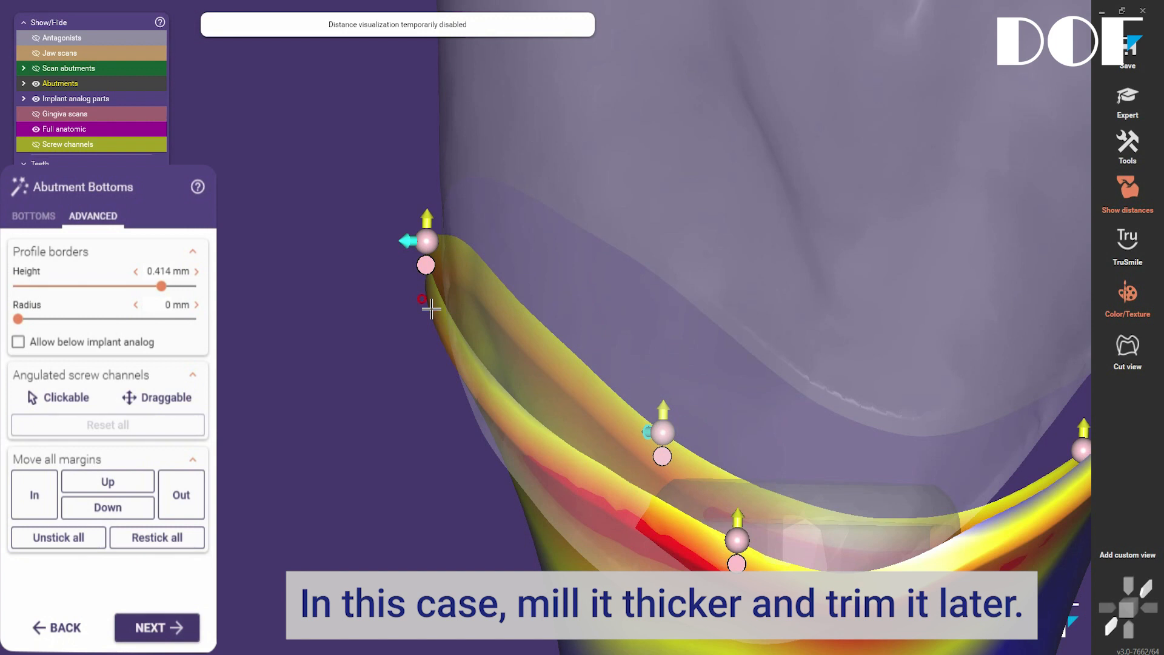
{"action": "scroll", "coordinate": [439, 310], "scroll_direction": "down", "scroll_amount": 5}
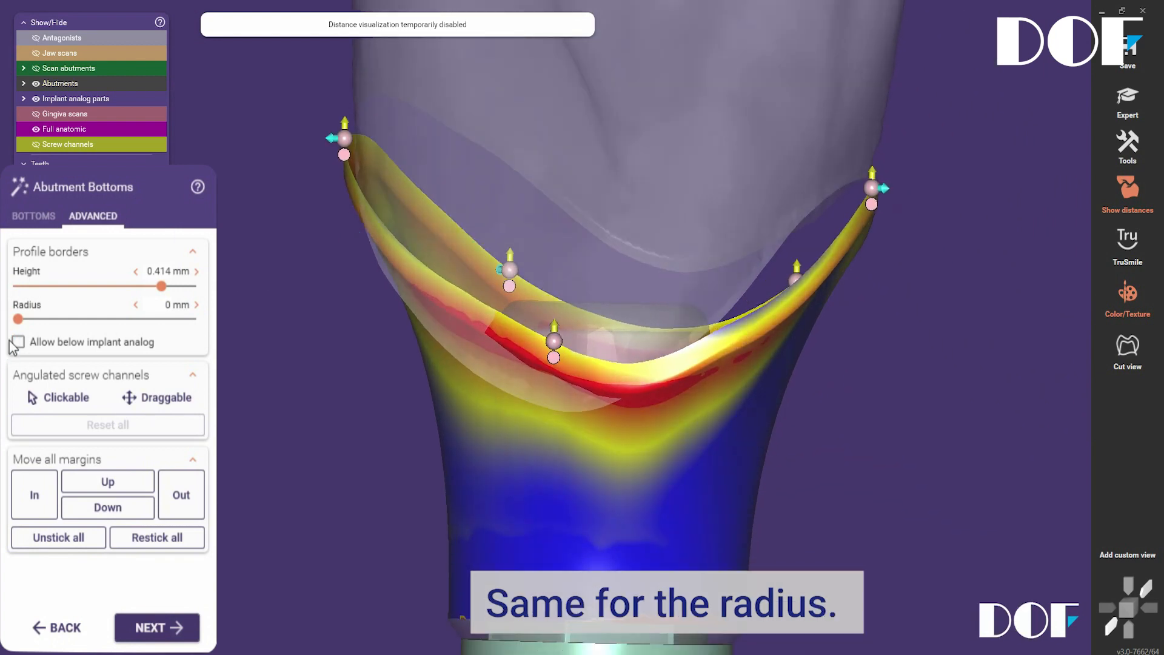
Set the profile border radius to 0.392 mm and check the thickness of the abutment's lower end at the implant connection
{"action": "left_click_drag", "start_coordinate": [19, 318], "coordinate": [86, 319]}
{"action": "middle_click_drag", "start_coordinate": [336, 438], "coordinate": [317, 226]}
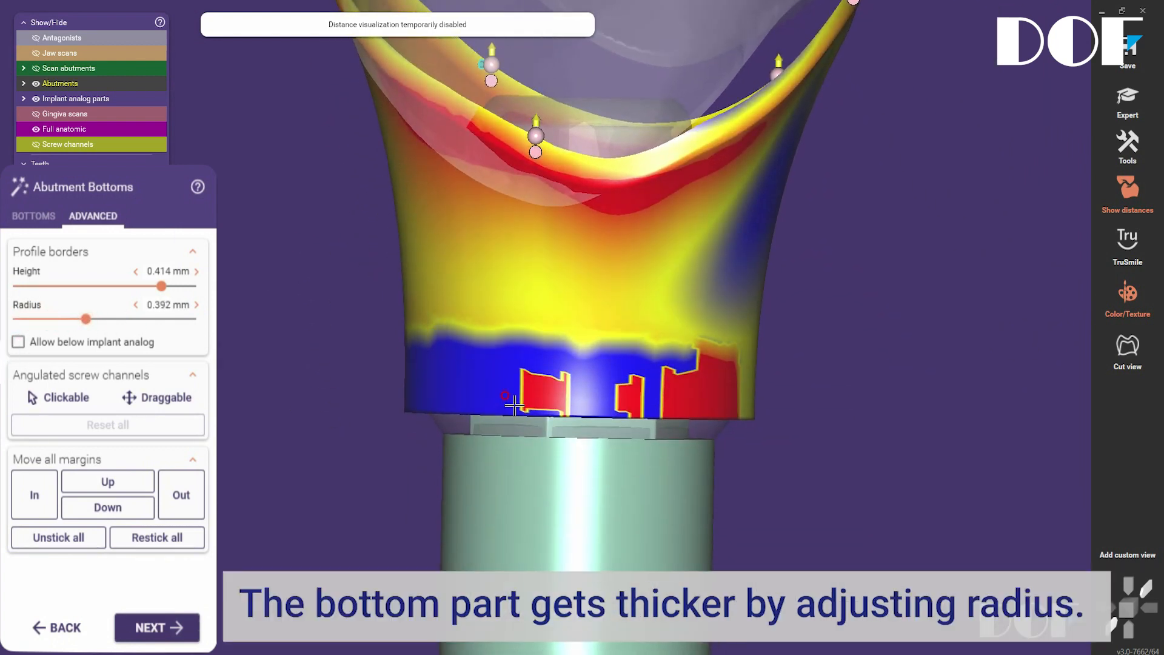
{"action": "scroll", "coordinate": [511, 419], "scroll_direction": "up", "scroll_amount": 5}
{"action": "middle_click_drag", "start_coordinate": [511, 630], "coordinate": [392, 447]}
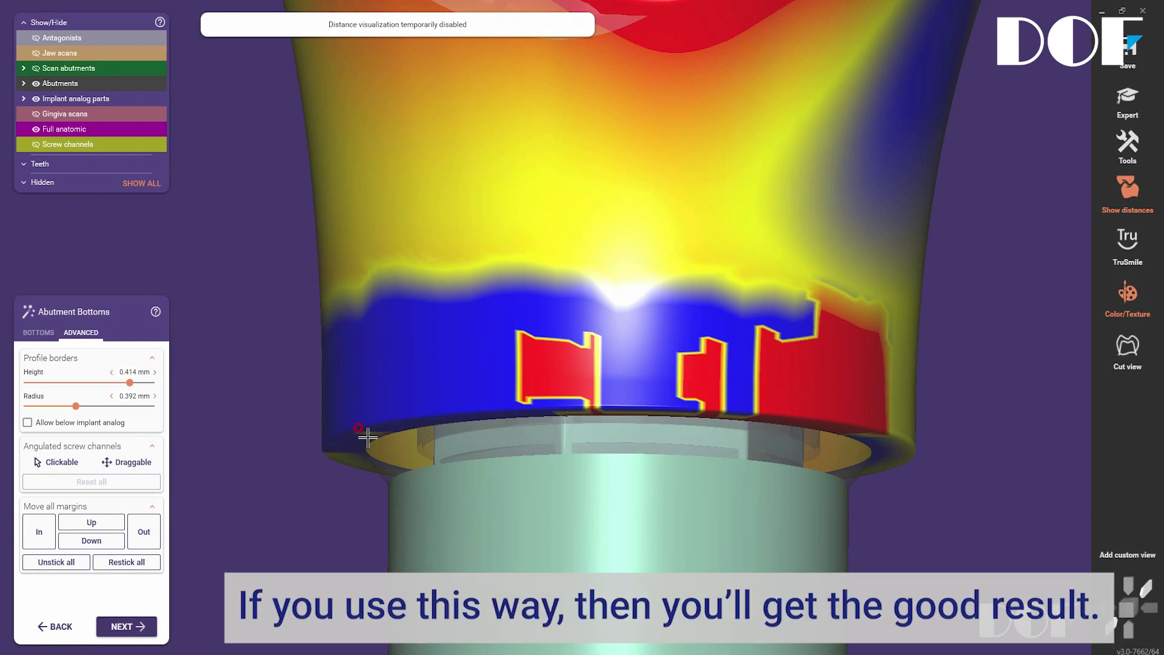
{"action": "scroll", "coordinate": [390, 431], "scroll_direction": "down", "scroll_amount": 3}
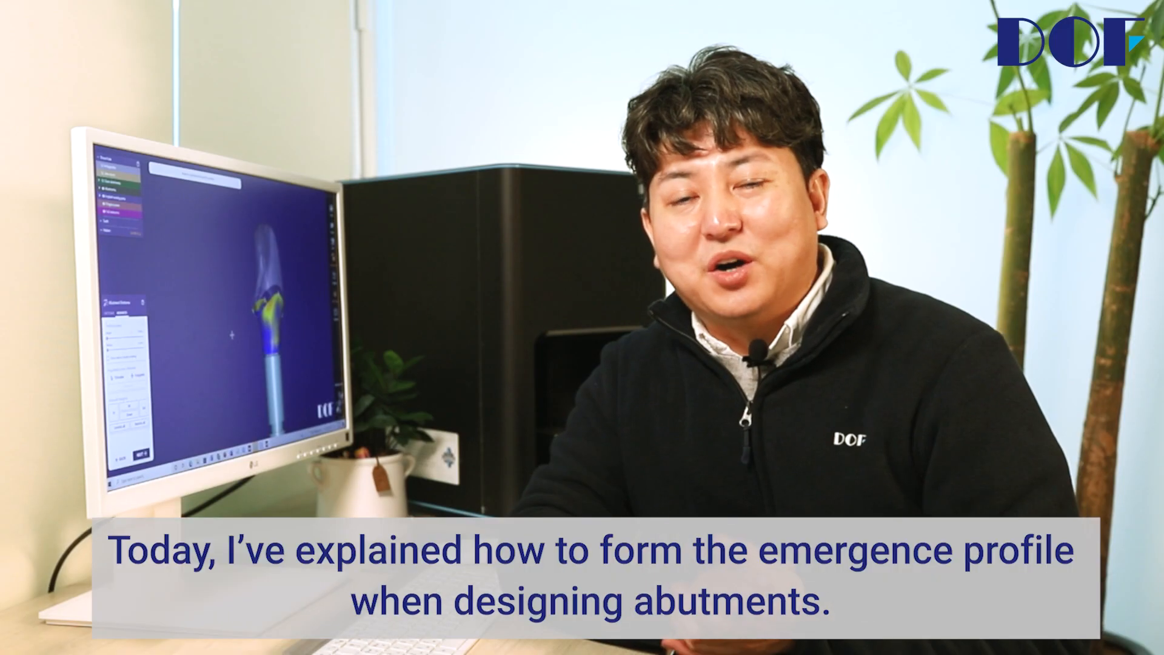